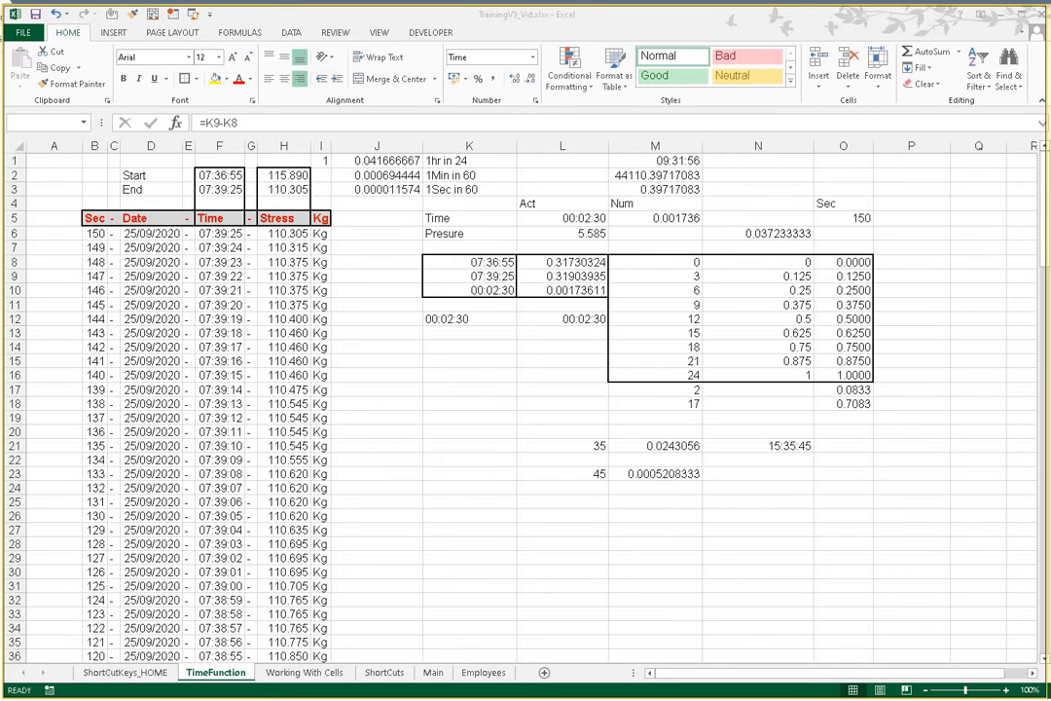
left_click(469, 418)
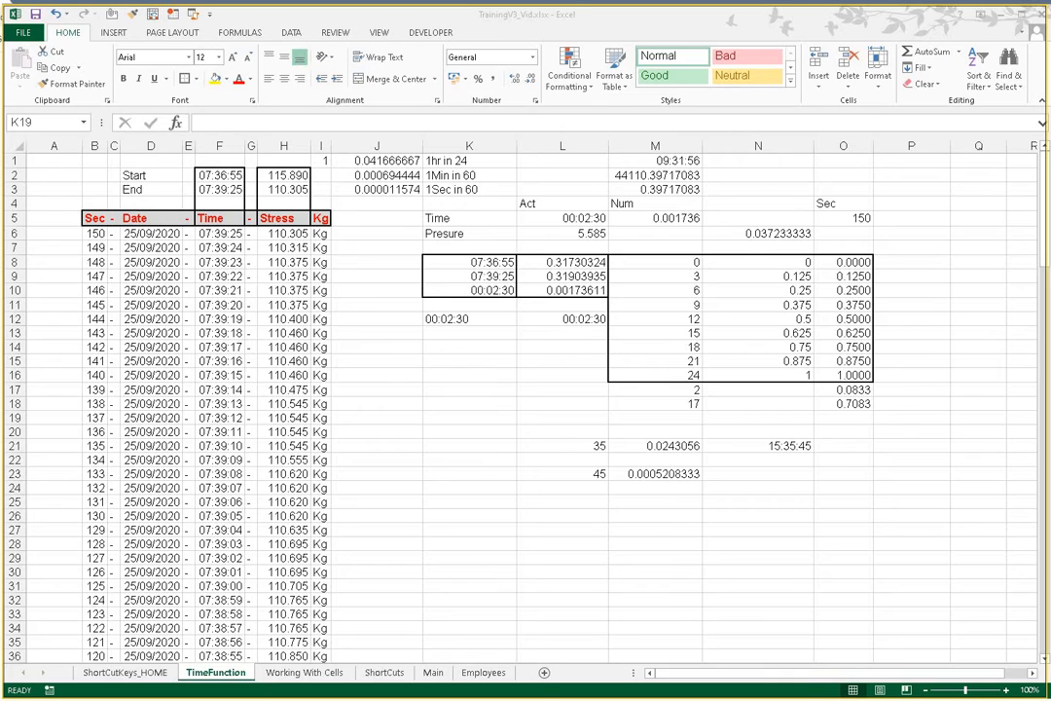
double_click(470, 419)
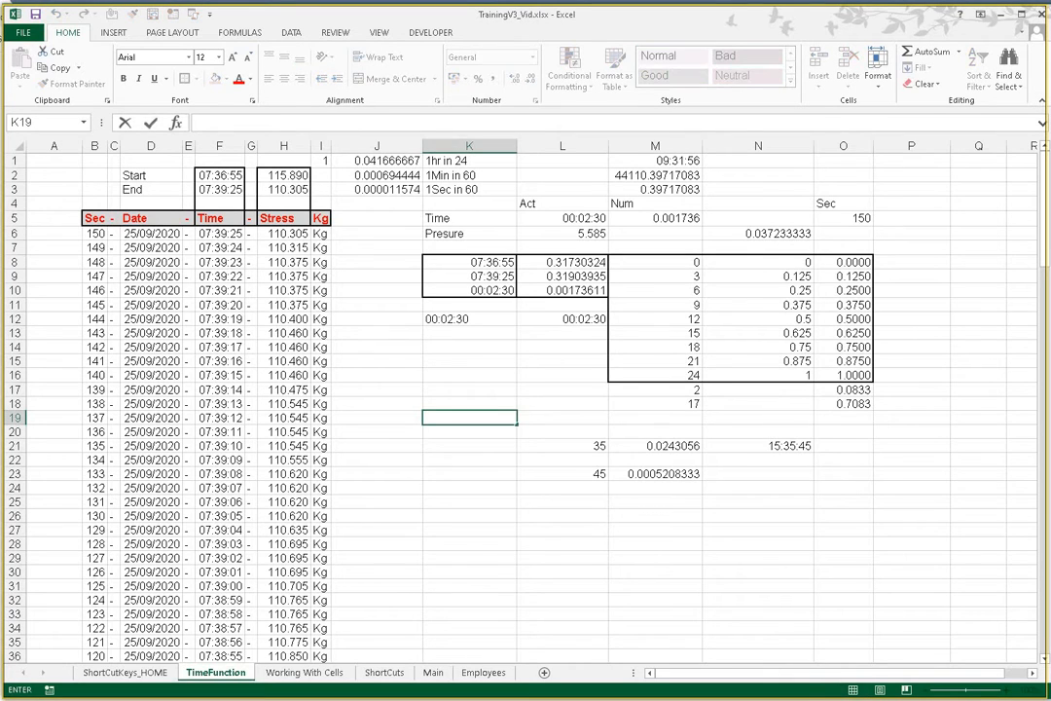
left_click(655, 161)
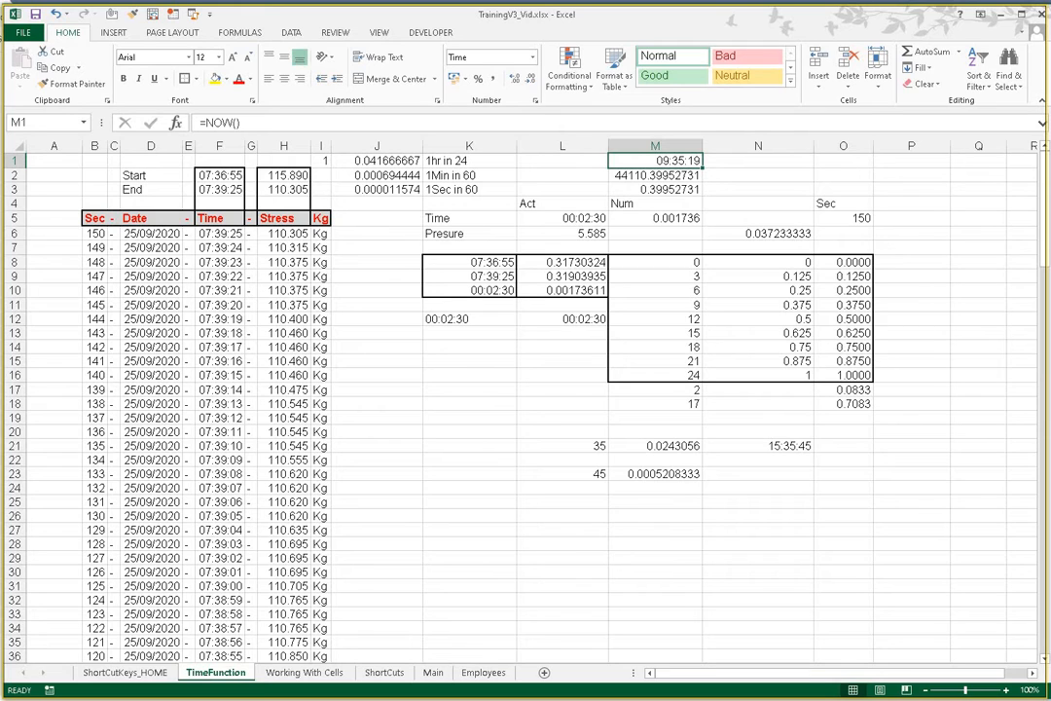
Enter the formula =NOW() in cell K27.
left_click(469, 389)
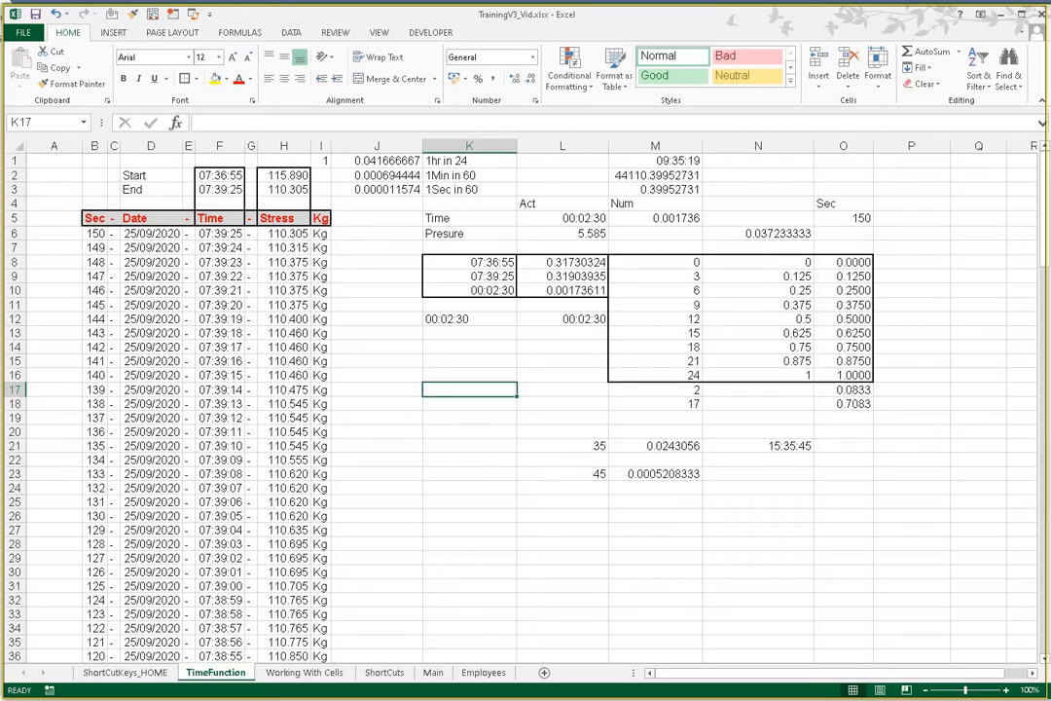
key("Down")
key("Down")
key("Down")
key("Down")
key("Down")
key("Down")
key("Down")
key("Down")
key("Down")
key("Down")
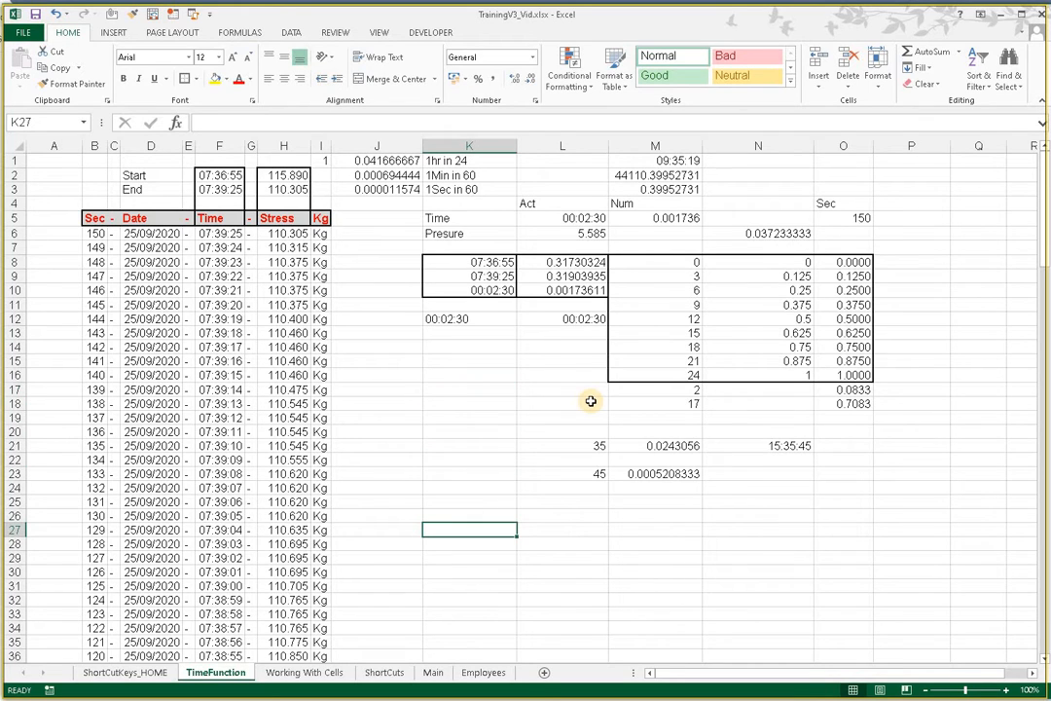
type("=now()")
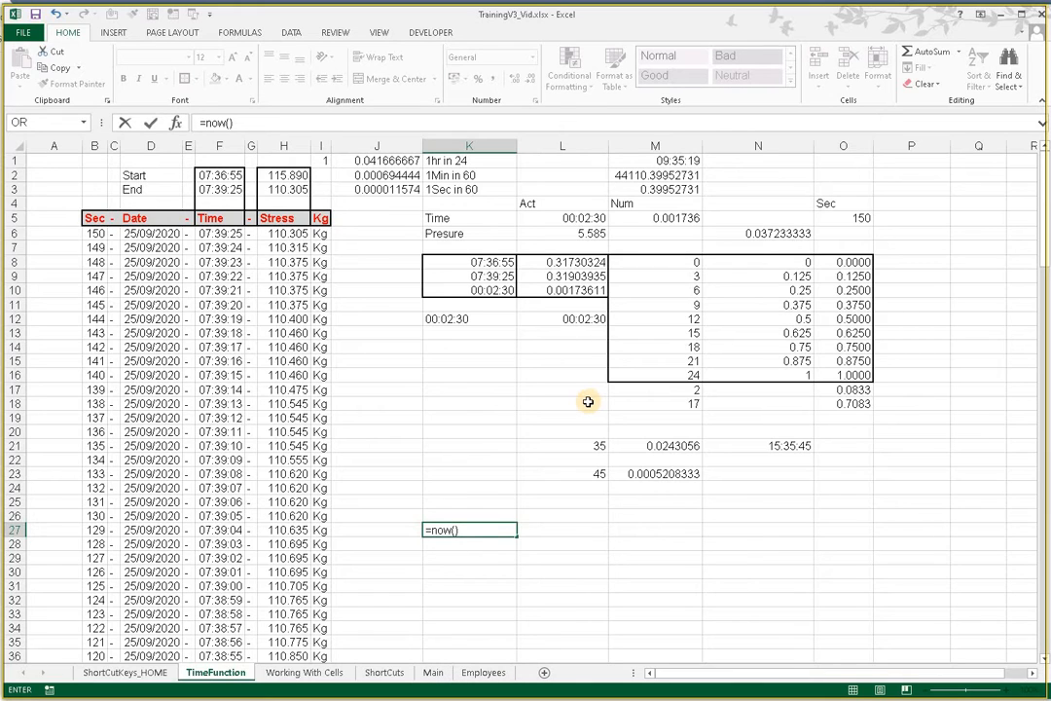
key("Return")
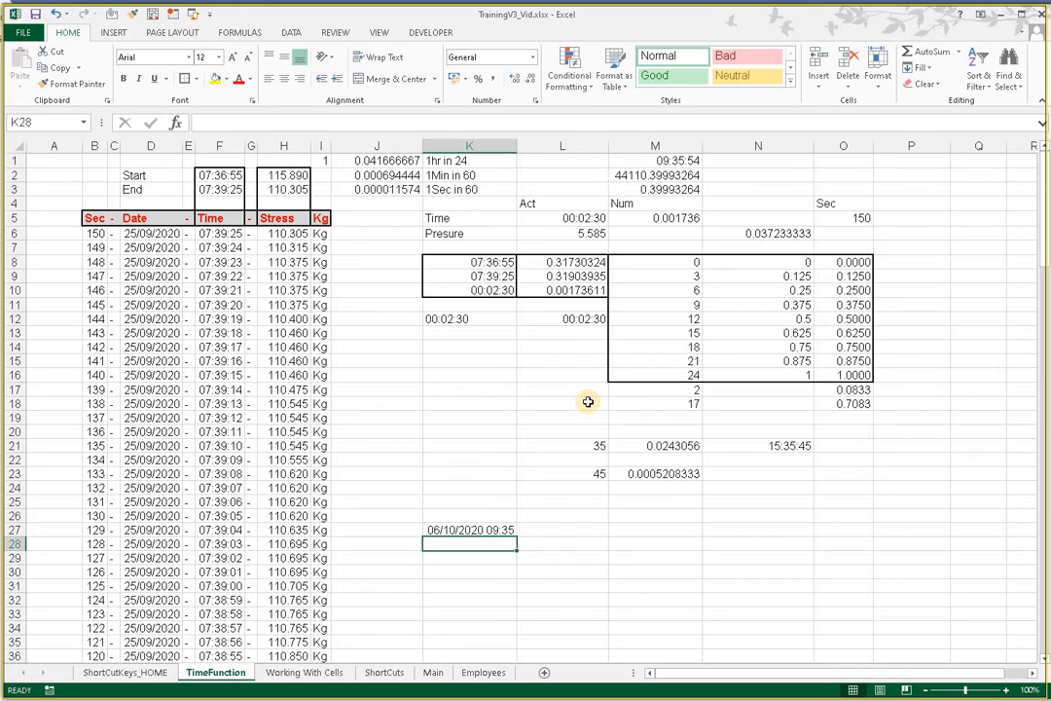
Format cell K27 as a date using the 12/03/14 type.
key("Up")
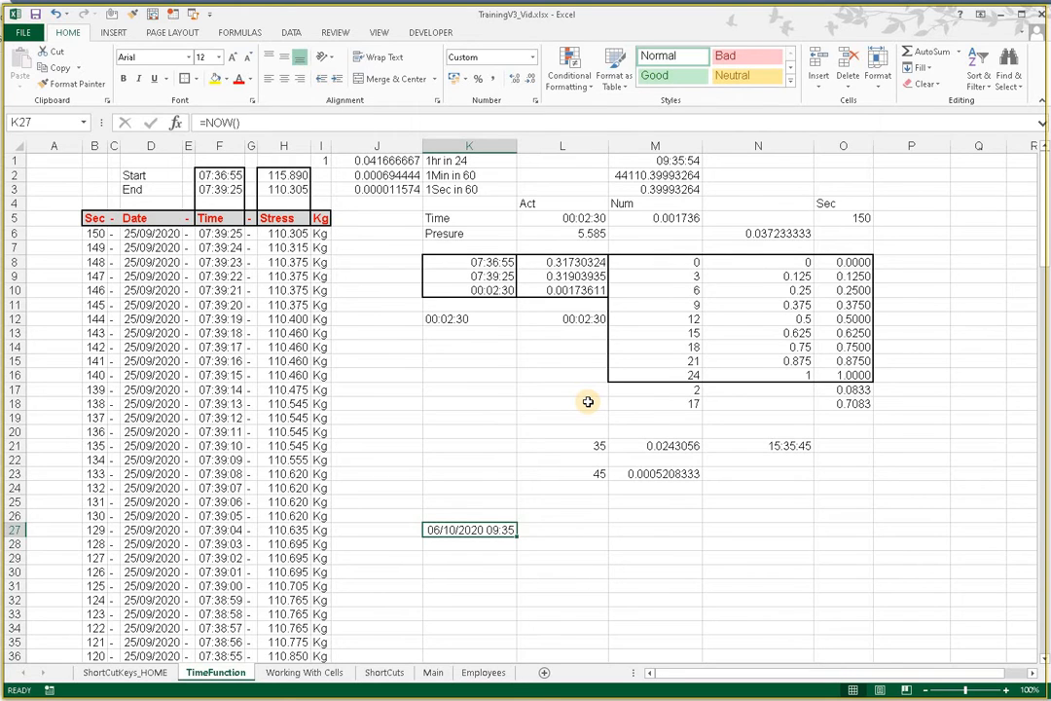
key("ctrl+1")
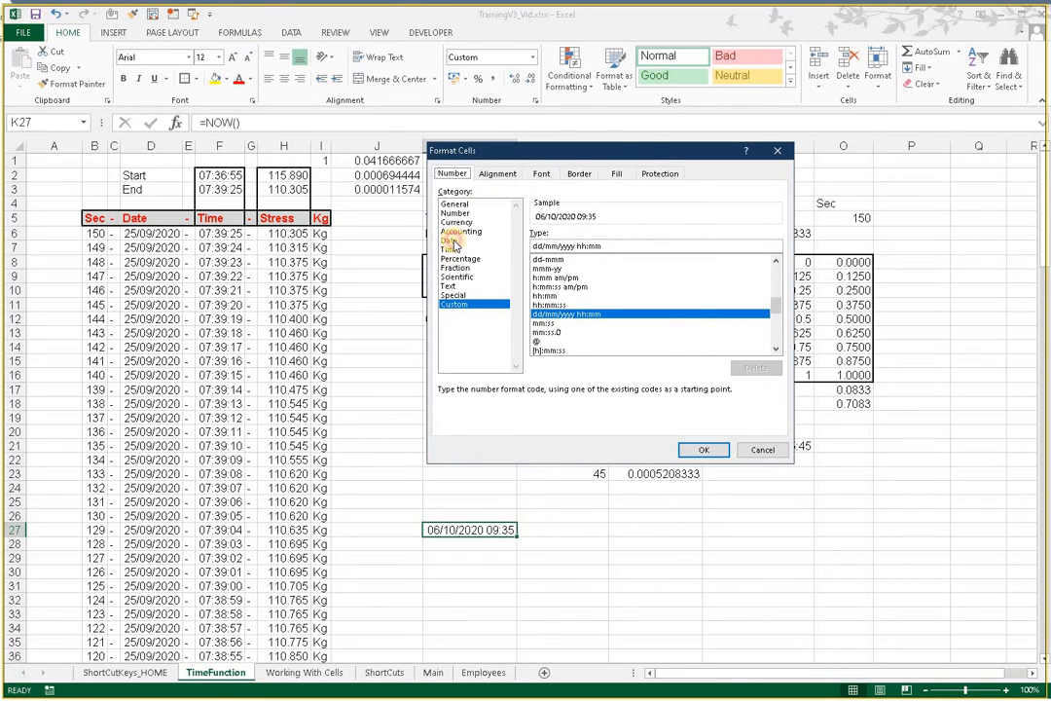
left_click(454, 240)
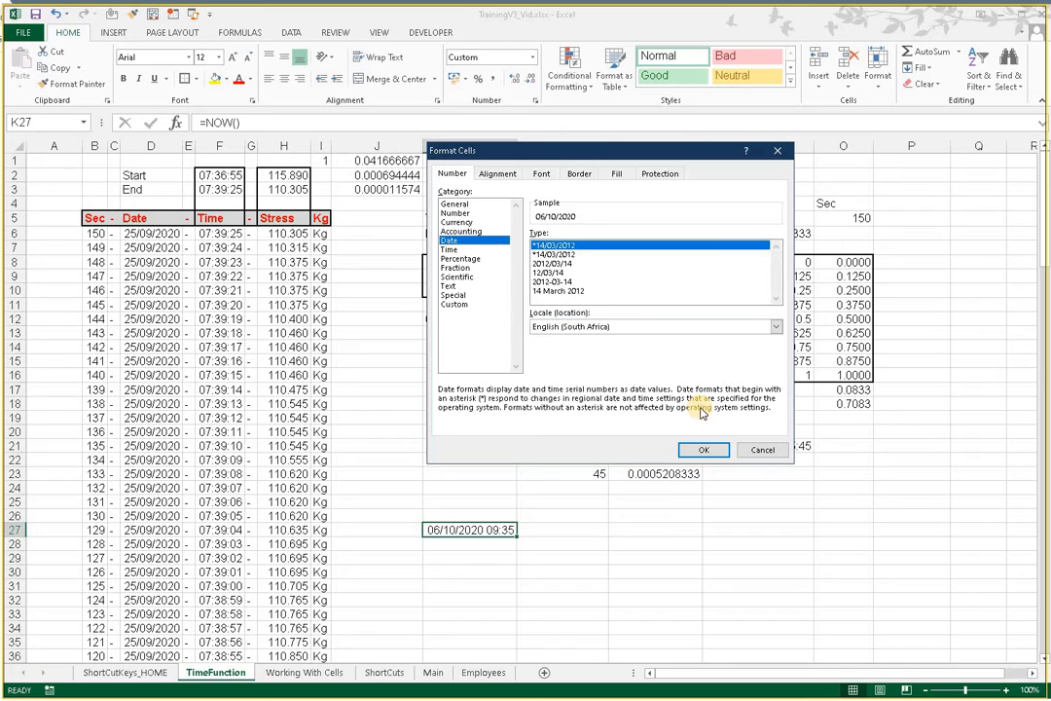
left_click(550, 274)
left_click(704, 449)
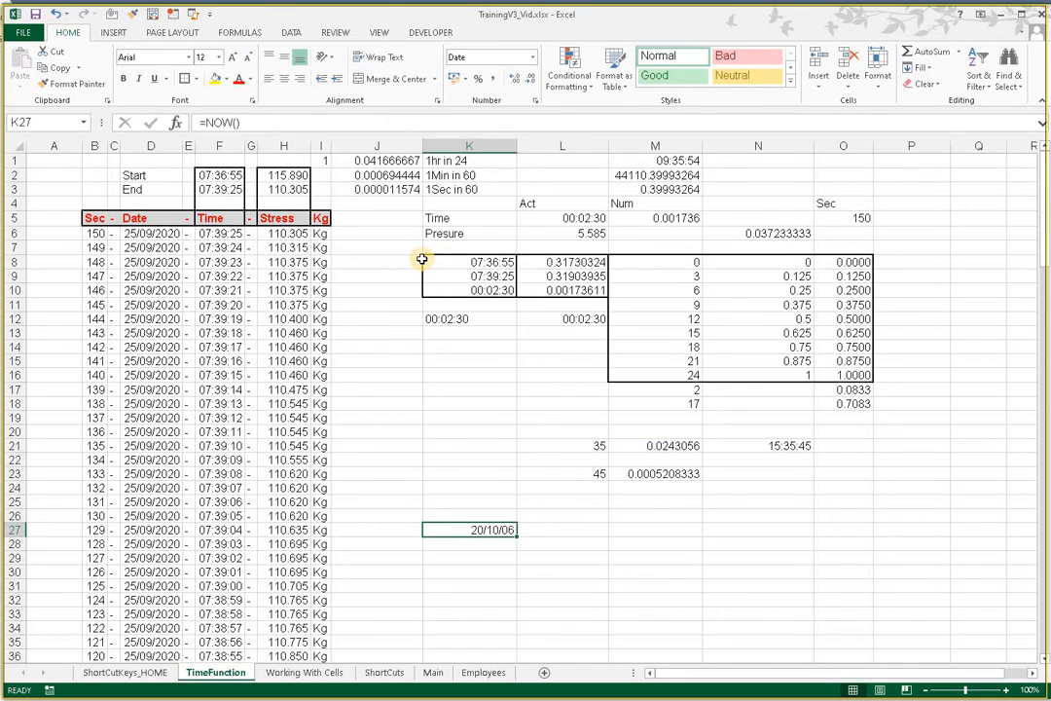
Format cell K27 as a time using the *13:30:55 type.
key("ctrl+1")
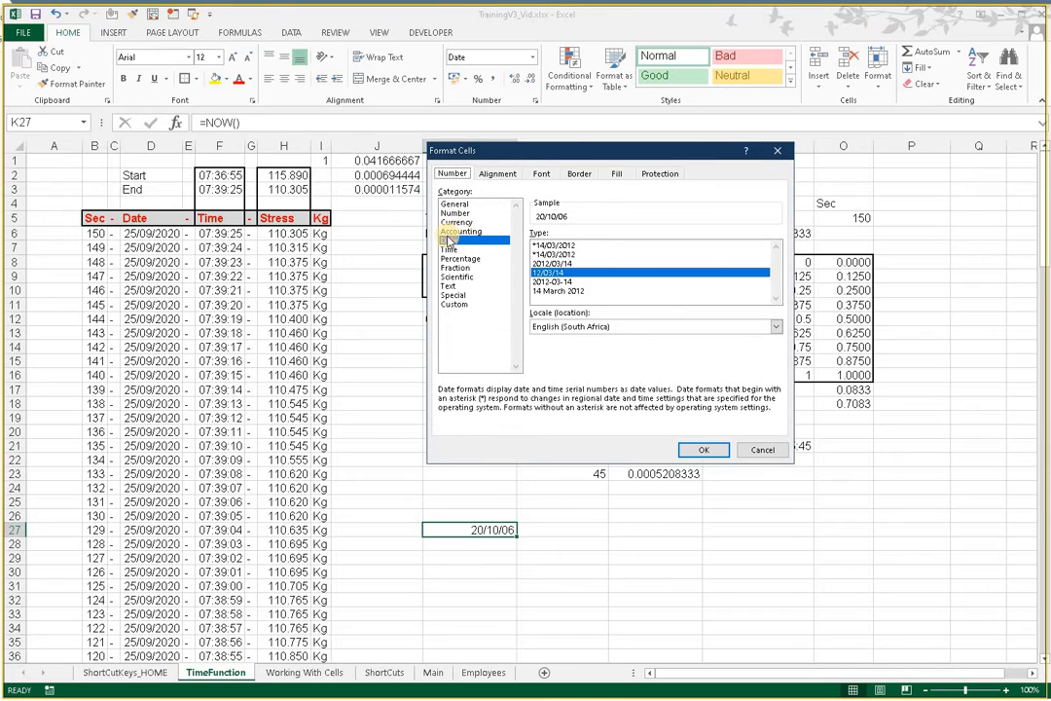
left_click(450, 249)
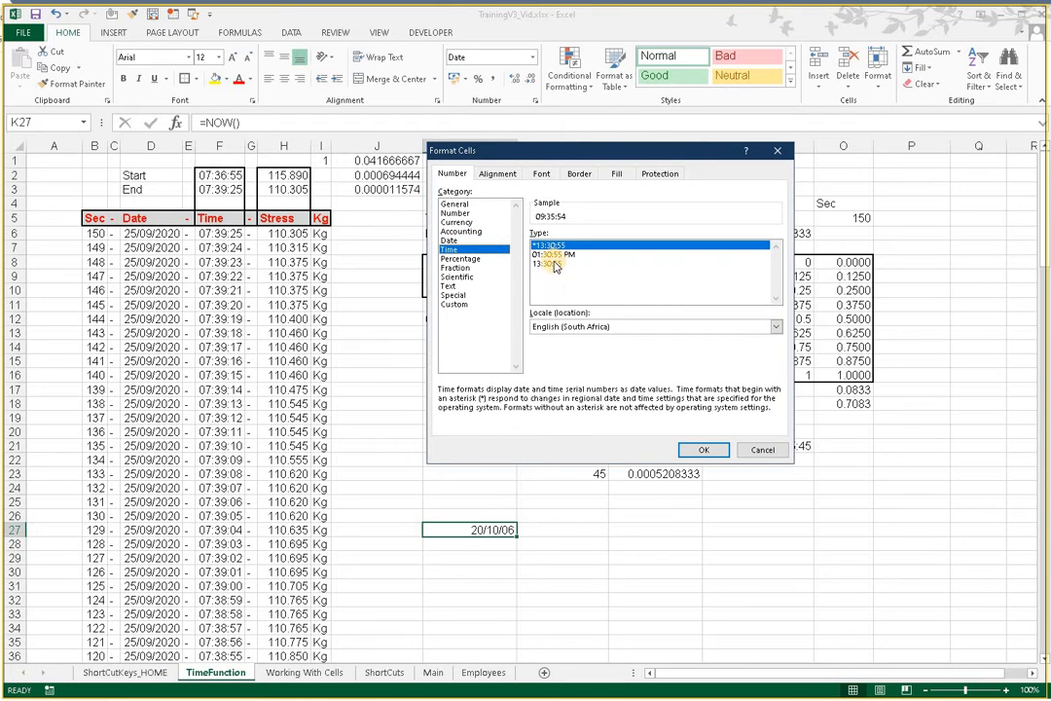
key("Return")
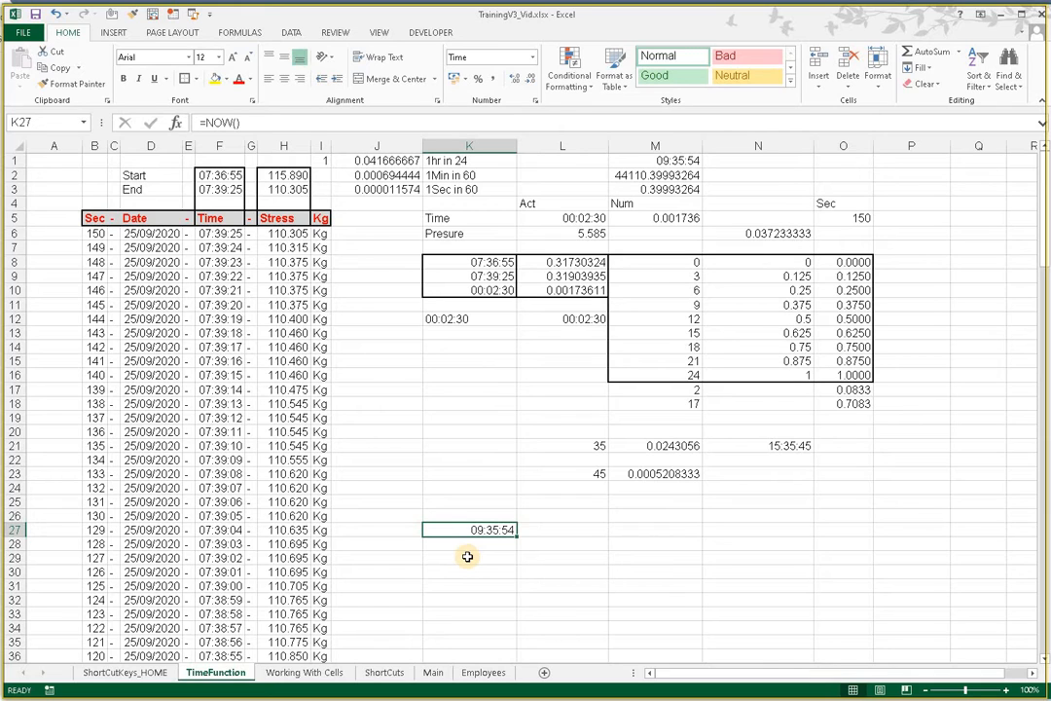
Enter a sample first name in cells K25 and K26 above the time.
key("Up")
key("Up")
type("Hans")
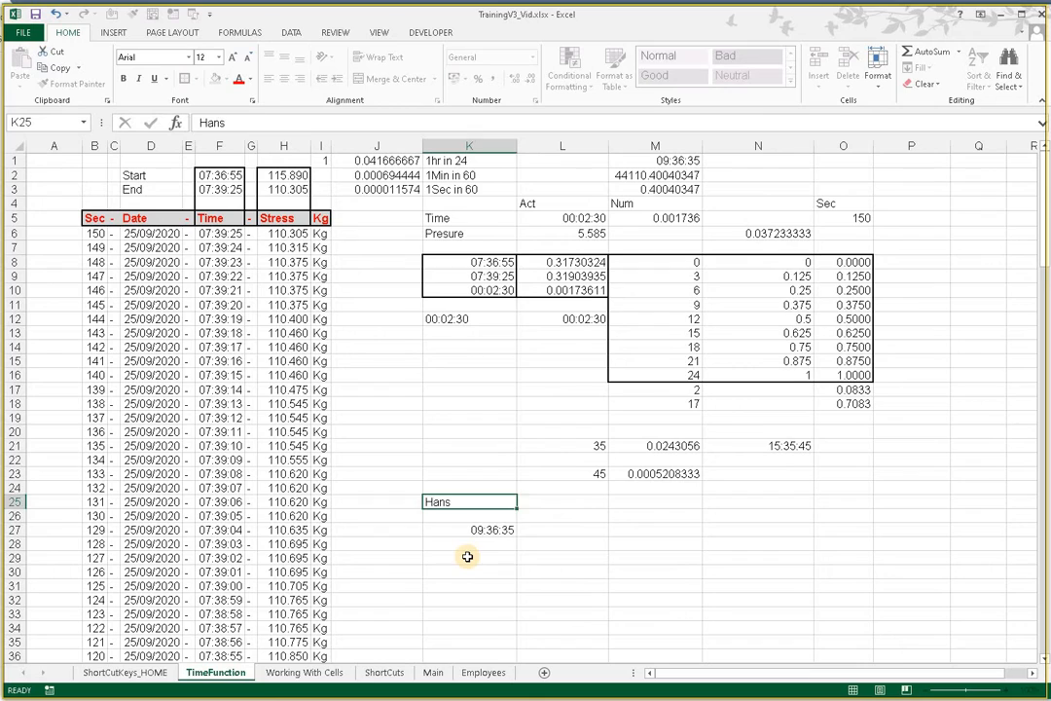
key("Return")
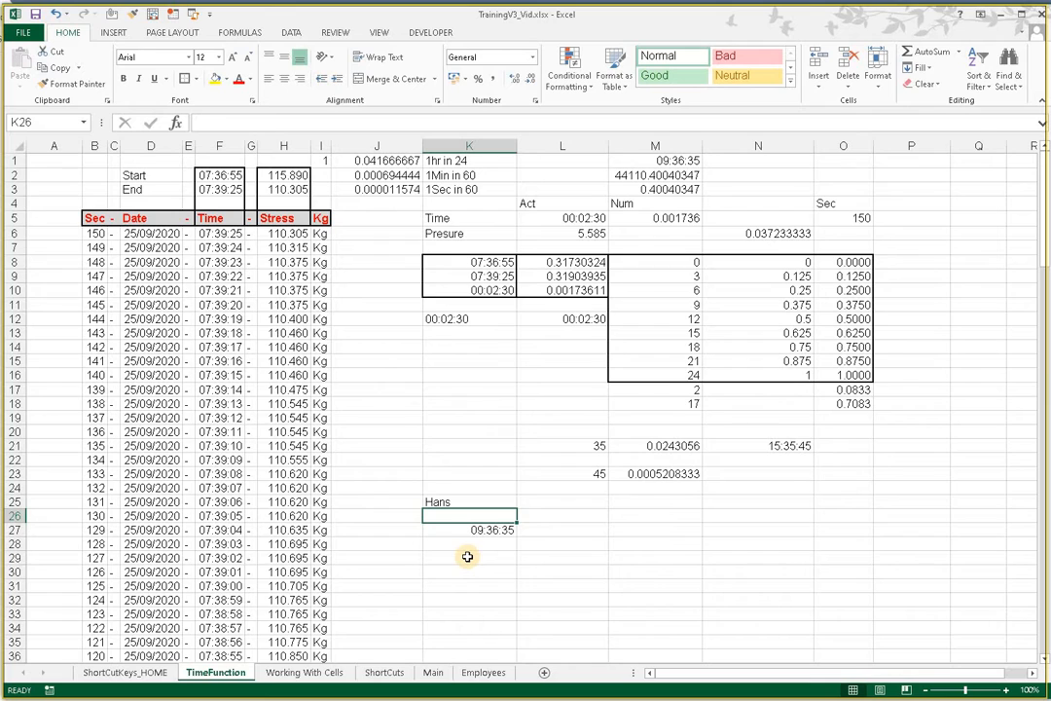
type("Hans")
key("Return")
key("Up")
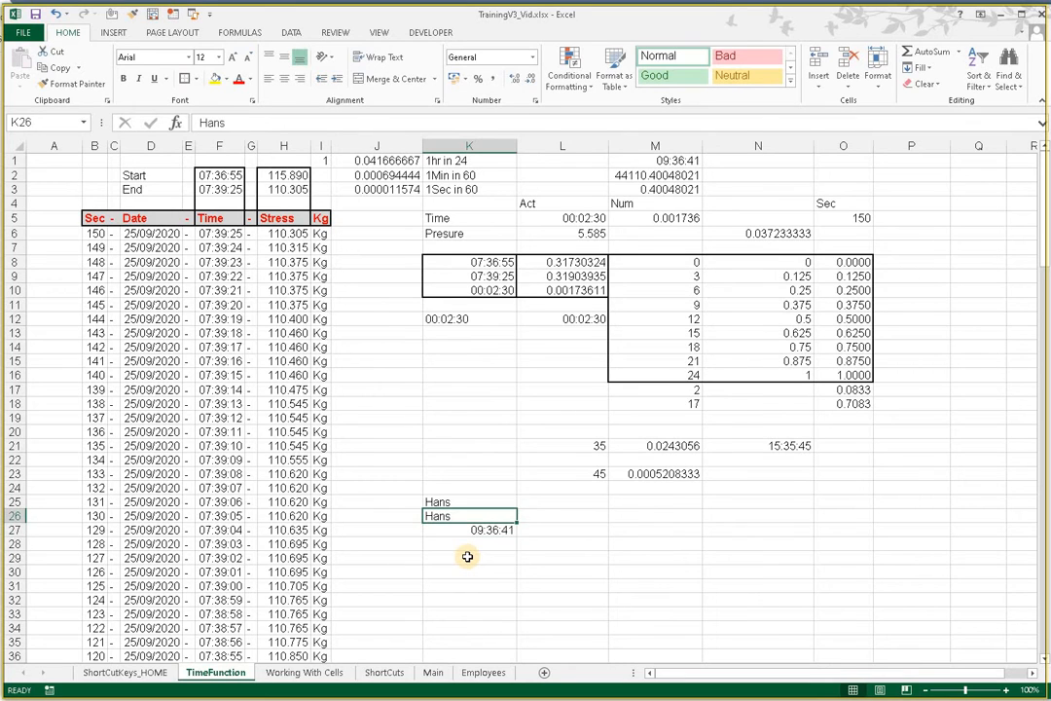
Replace the entry in cell K26 with the single letter H.
key("Delete")
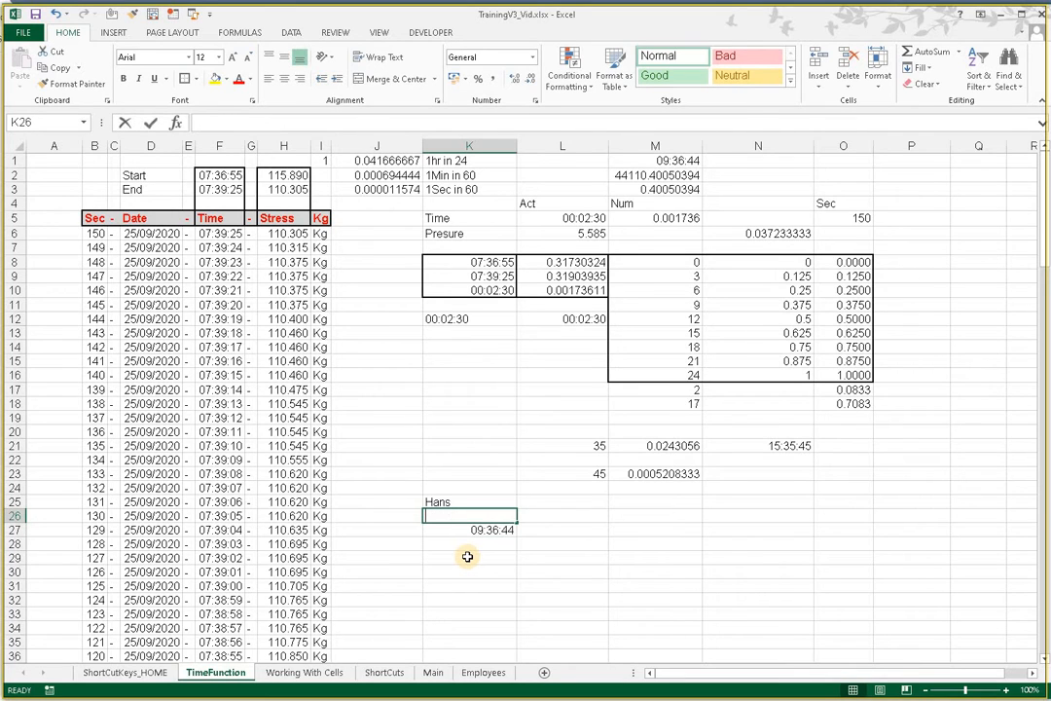
type("H")
key("Delete")
key("Return")
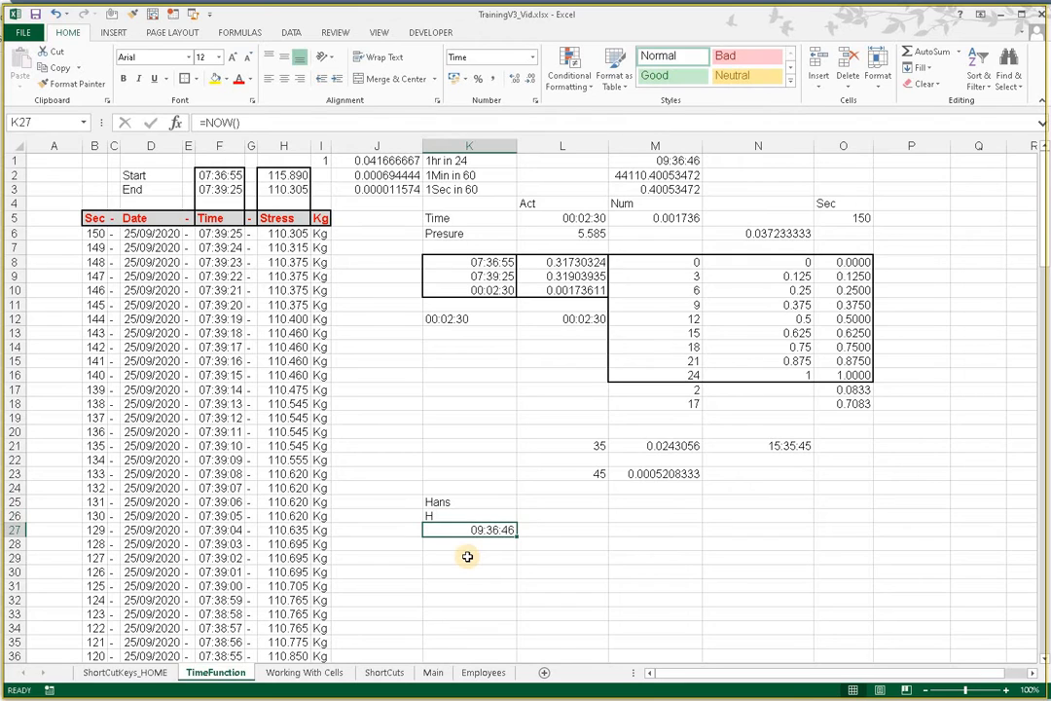
Enter the number 3 in cell K24 above the text entries.
key("Down")
key("Up")
key("Up")
key("Up")
key("Up")
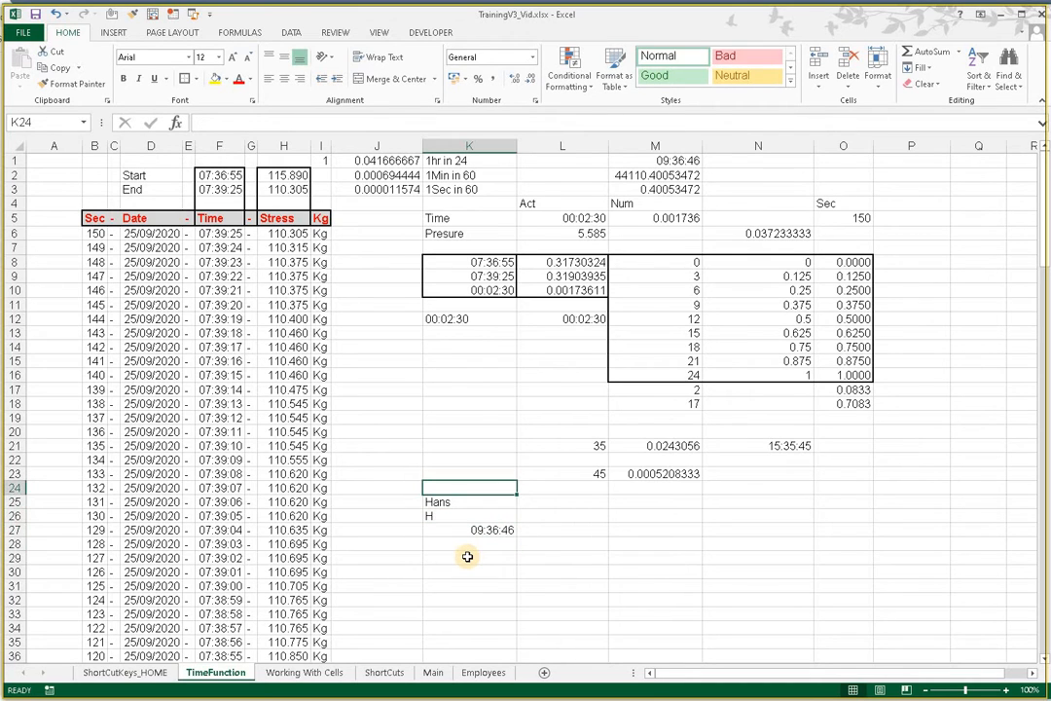
type("3")
key("Return")
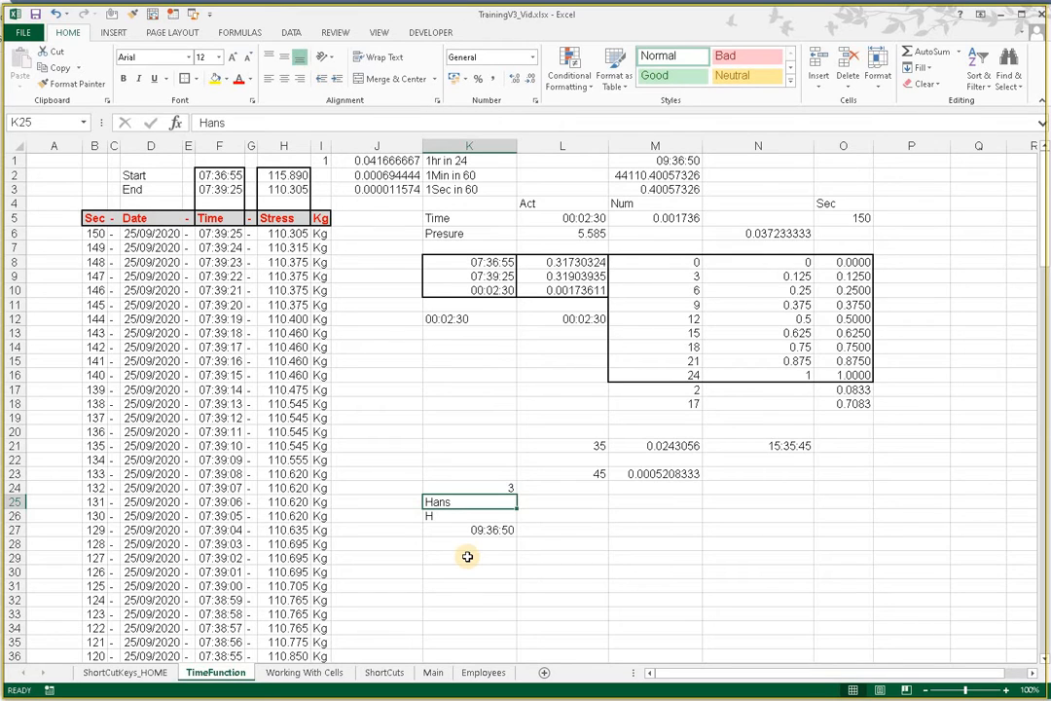
Clear the sample entries from cells K24 through K26.
key("Up")
key("shift+Down")
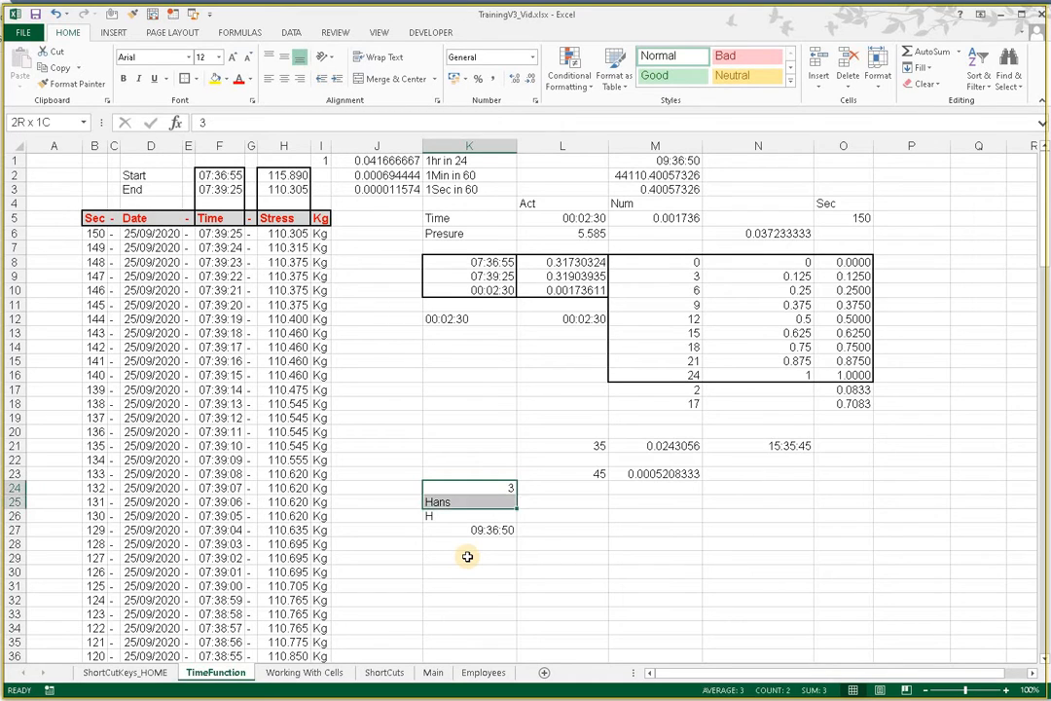
key("shift+Down")
key("Delete")
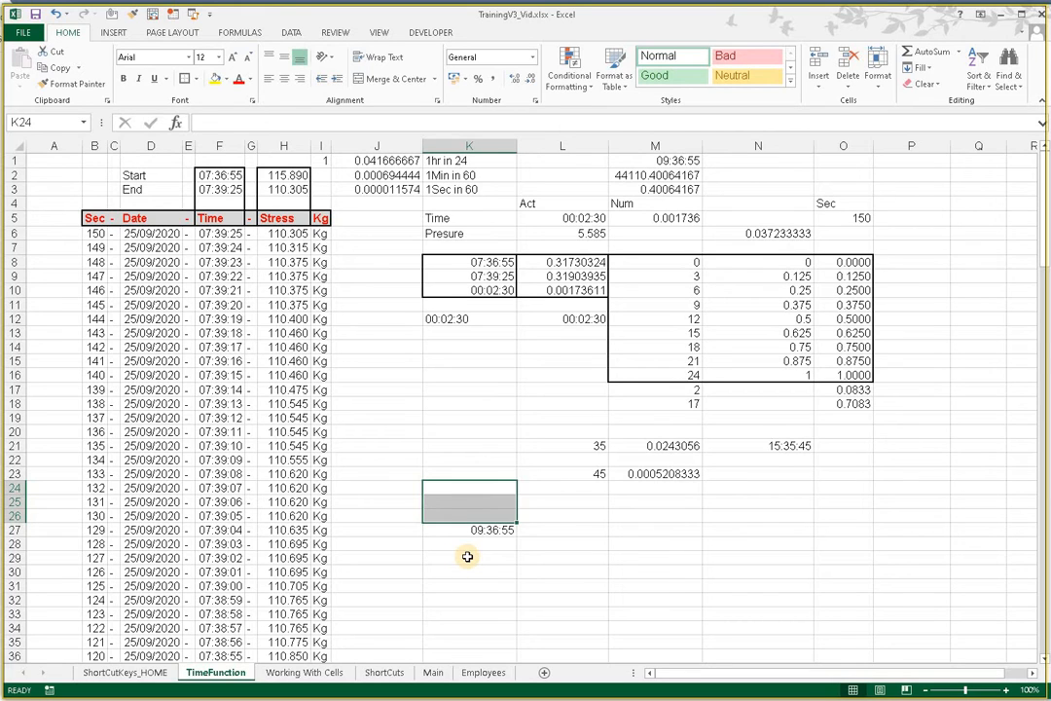
Try left, right and centre alignment on the time in cell K27, and finish with it left-aligned.
left_click(478, 530)
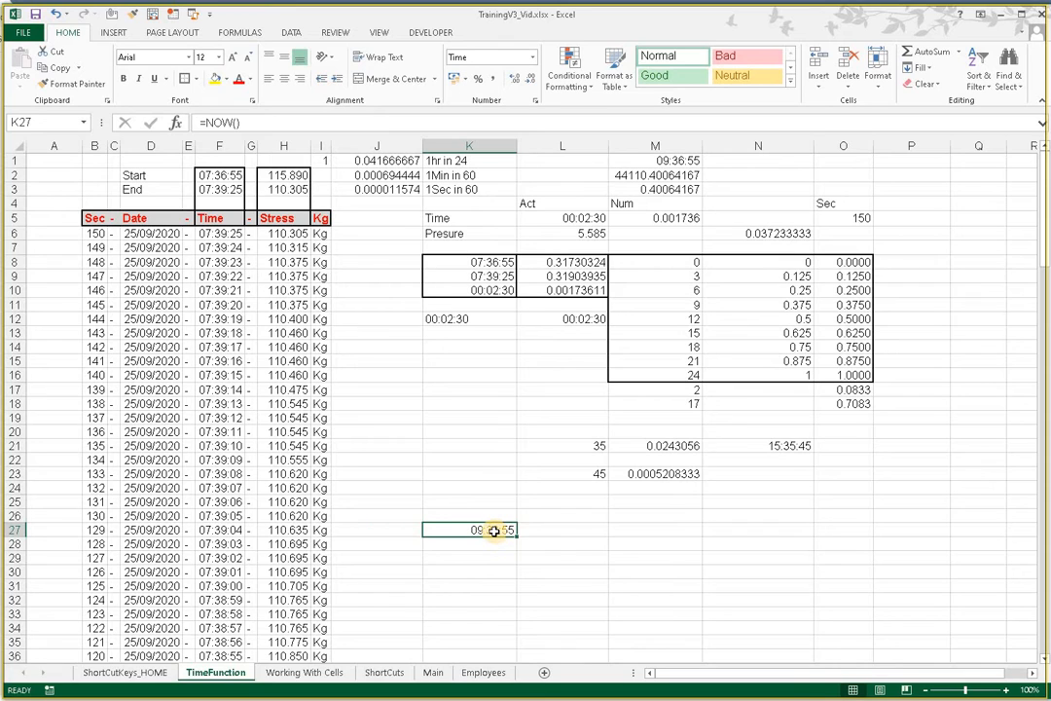
left_click(270, 78)
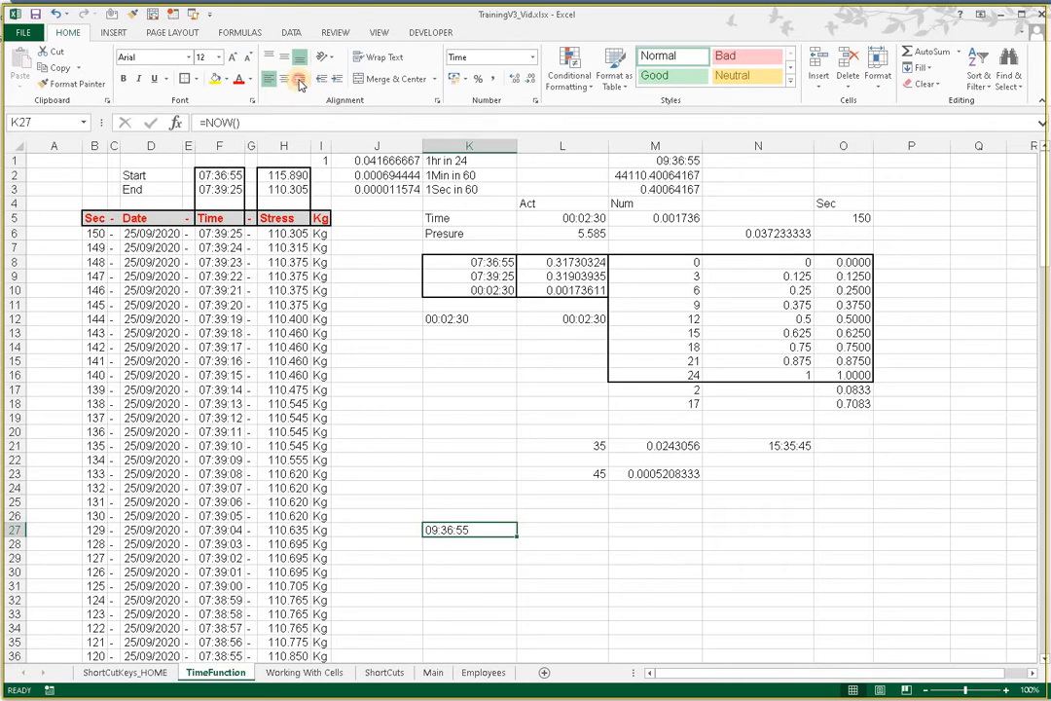
left_click(299, 79)
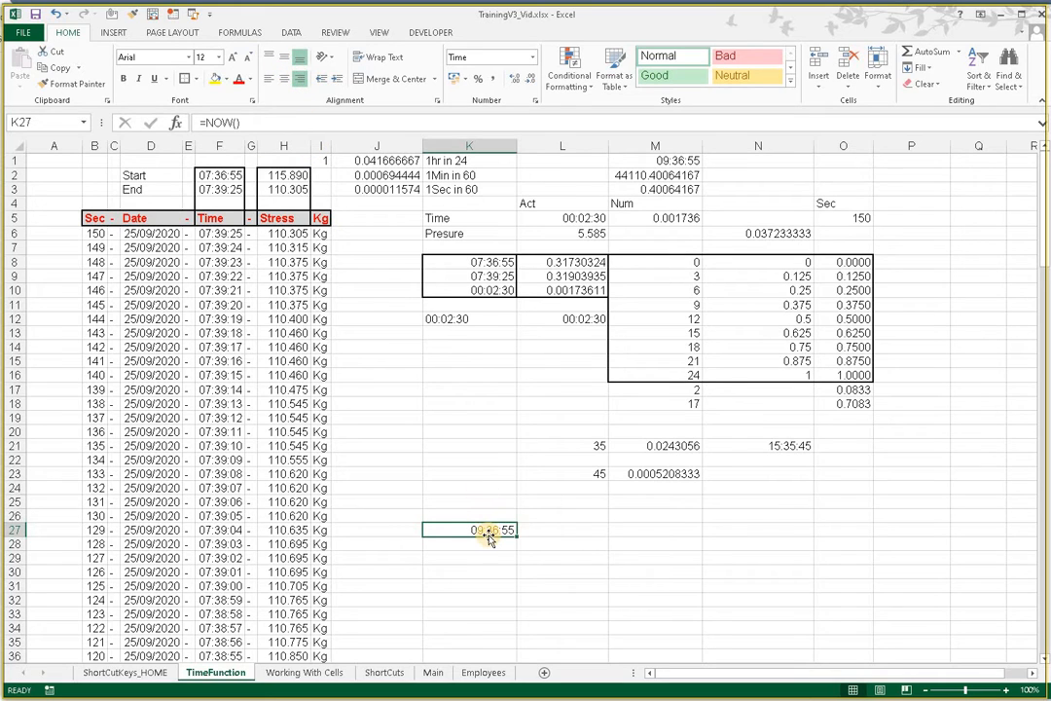
left_click(283, 79)
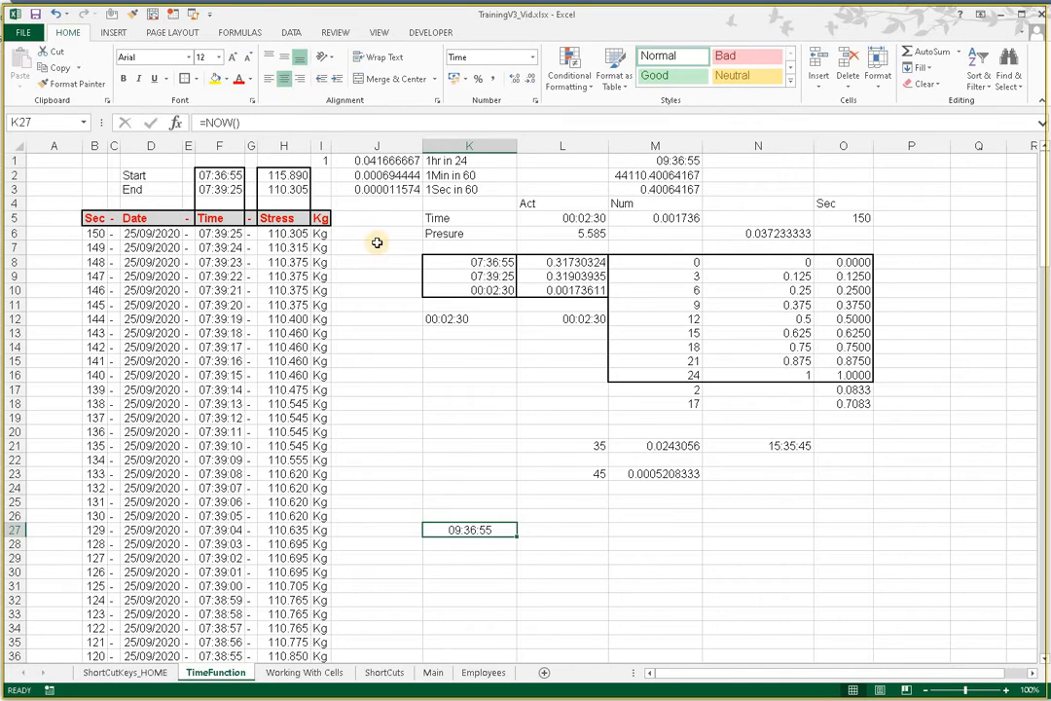
left_click(272, 82)
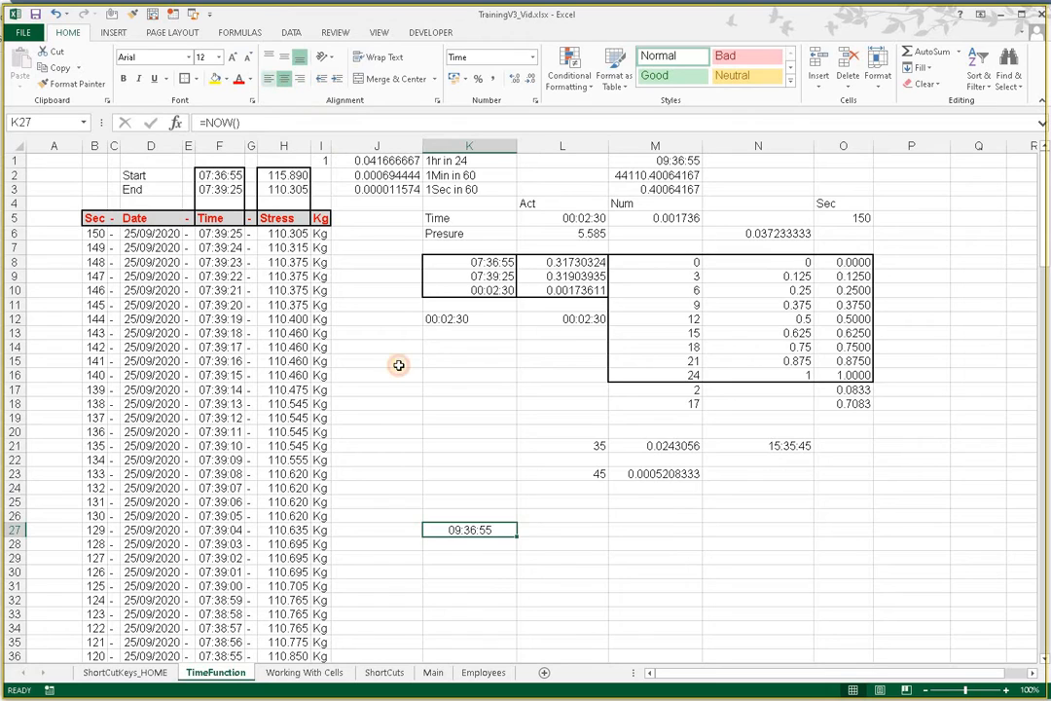
left_click(509, 640)
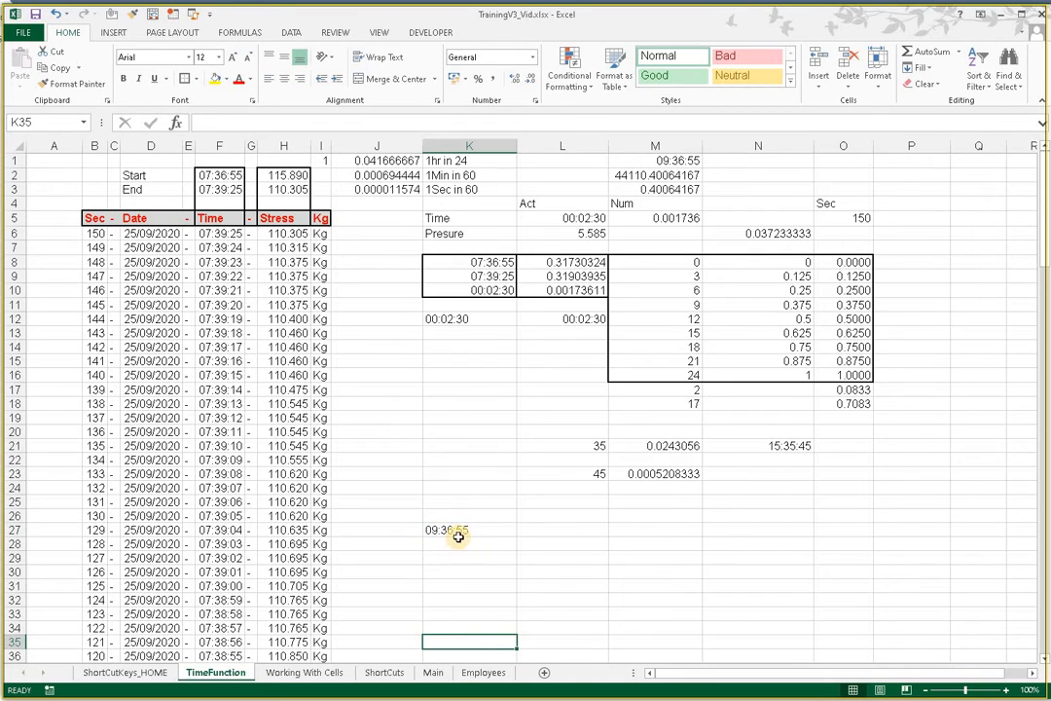
Enter 3 as a plain number in cell K24 for comparison with the left-aligned time.
left_click(460, 533)
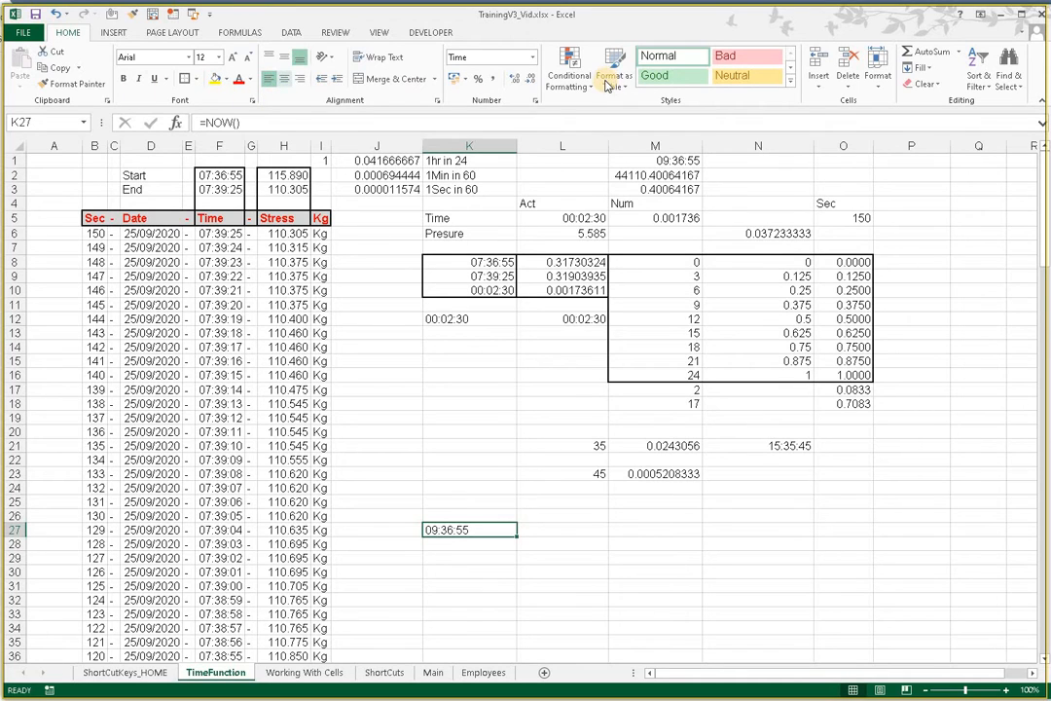
left_click(463, 489)
type("3")
key("Return")
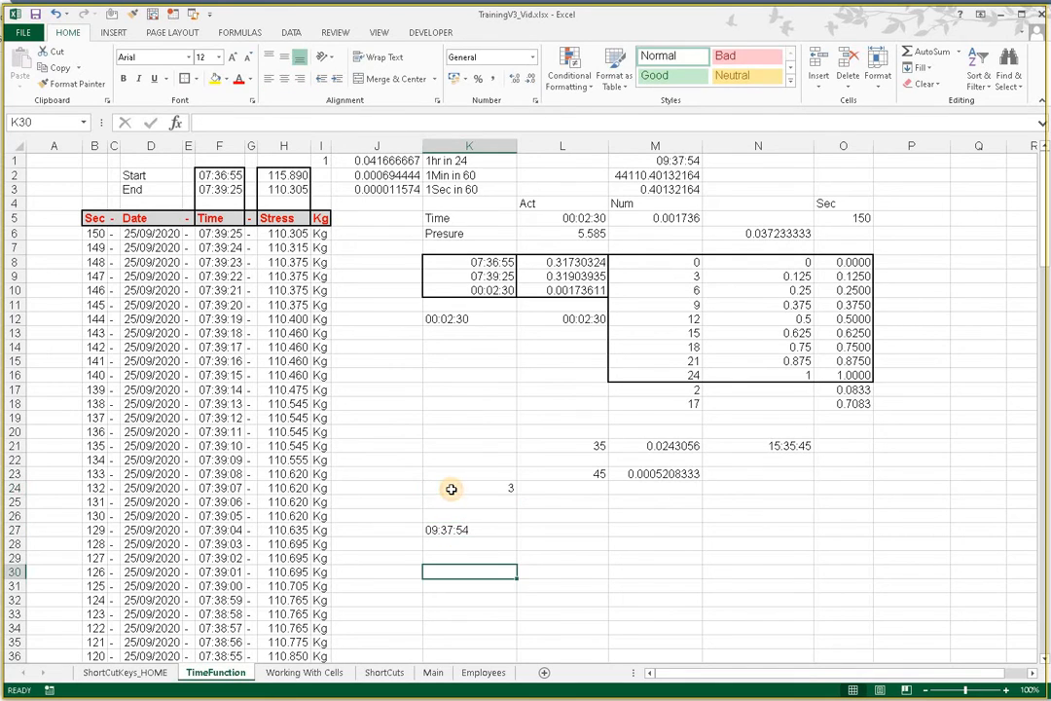
left_click(453, 487)
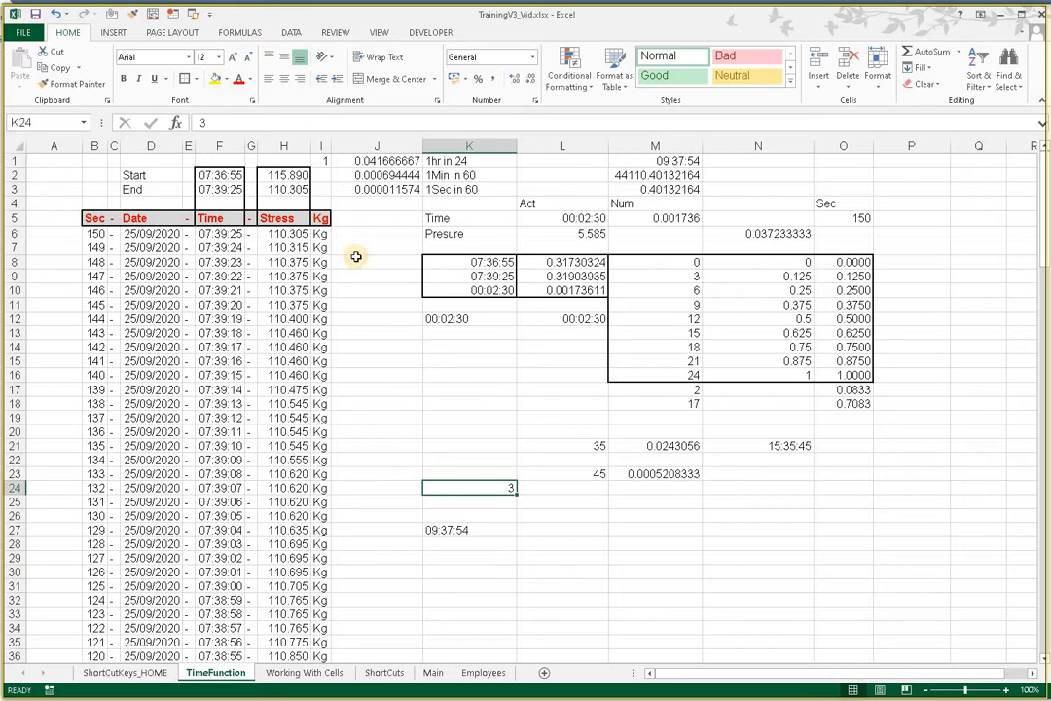
Enter 3 as text with a leading apostrophe ('3) in cell K25, and select that cell to inspect its contents.
left_click(479, 504)
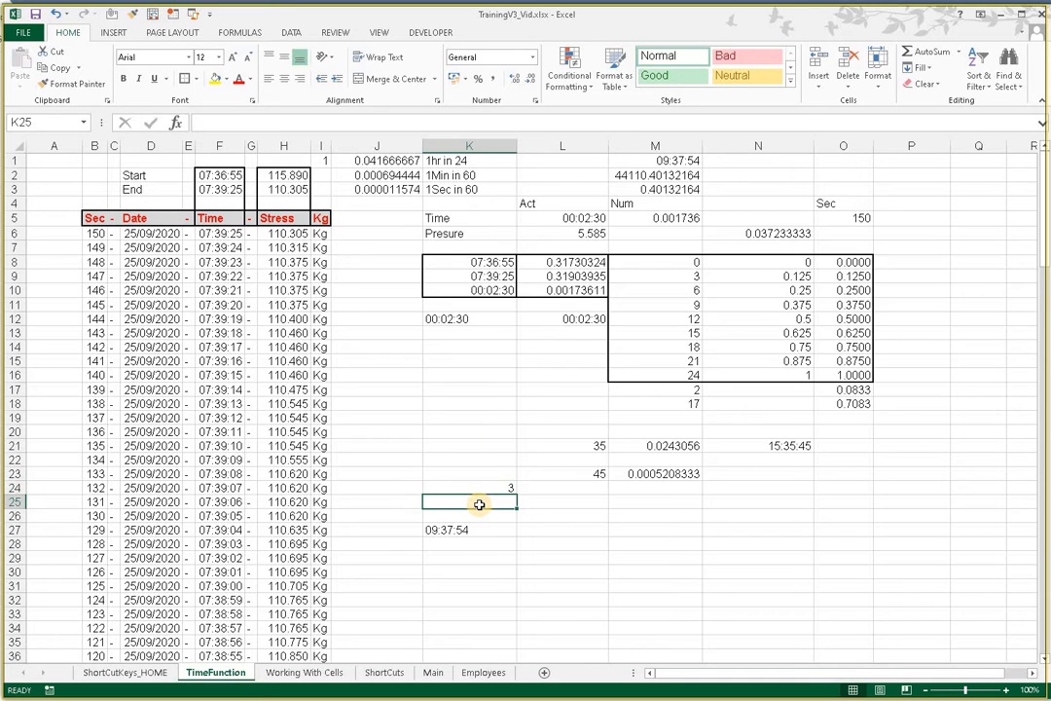
type("'3")
key("Return")
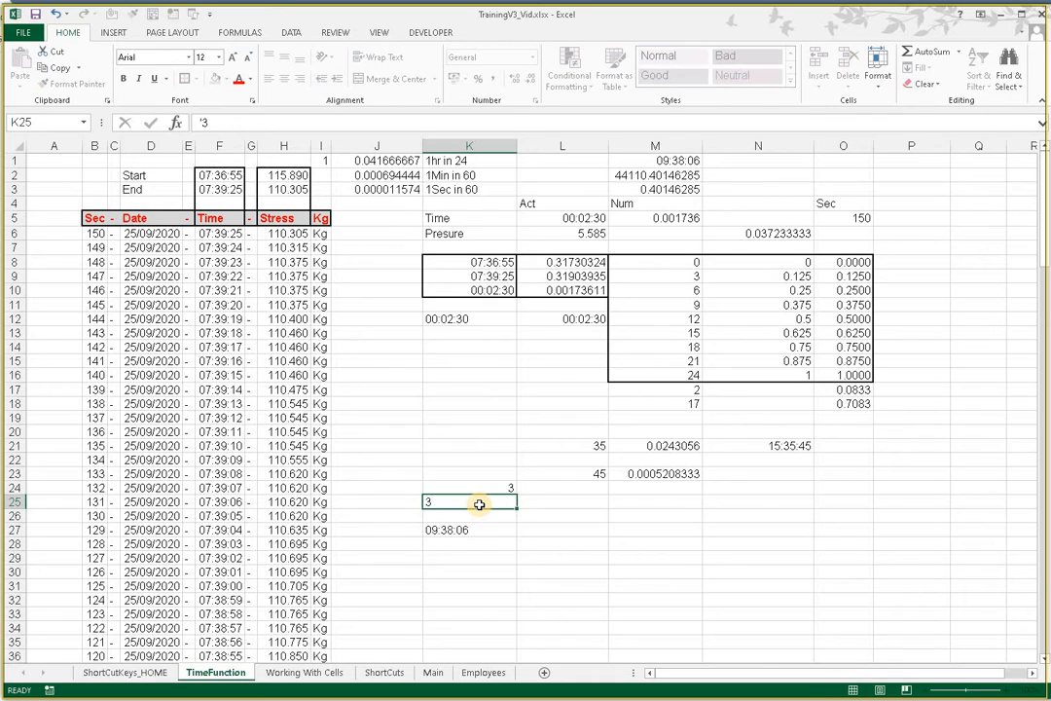
left_click(432, 501)
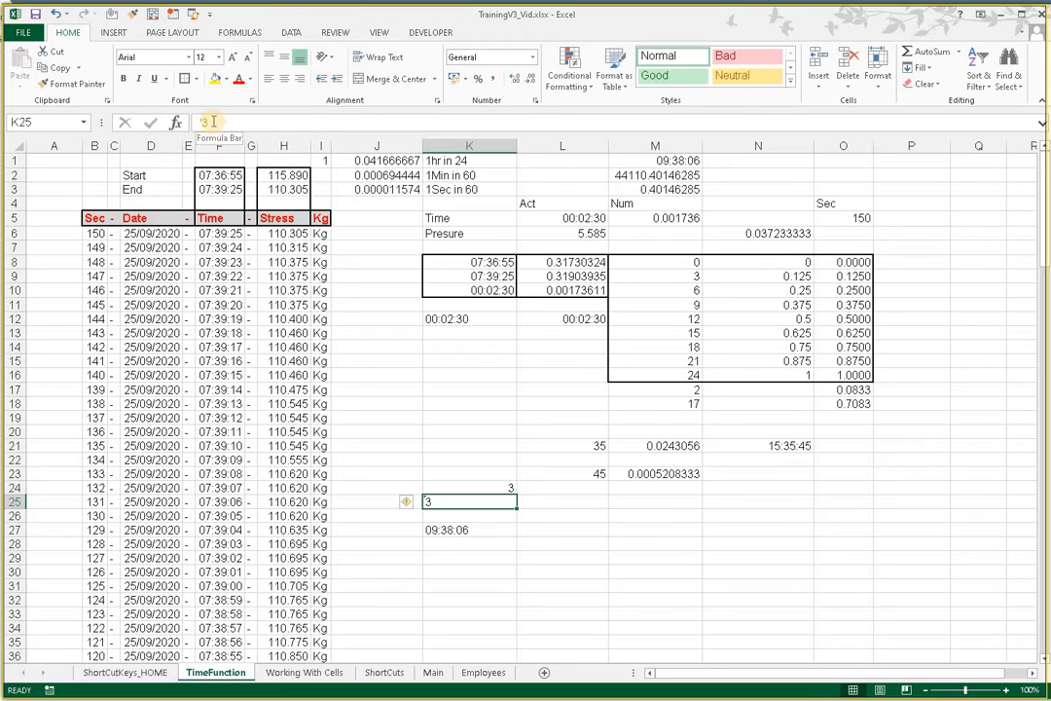
Leave cell K25 unchanged and clear the sample 3 entries from cells K24 and K25.
key("F2")
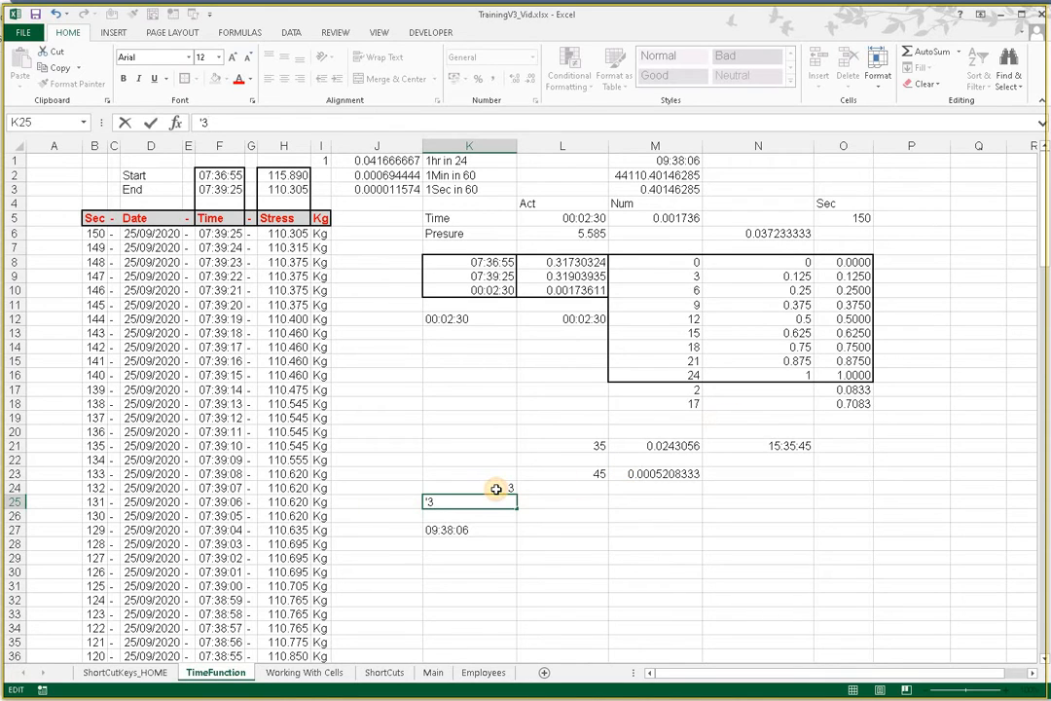
left_click(496, 489)
key("Delete")
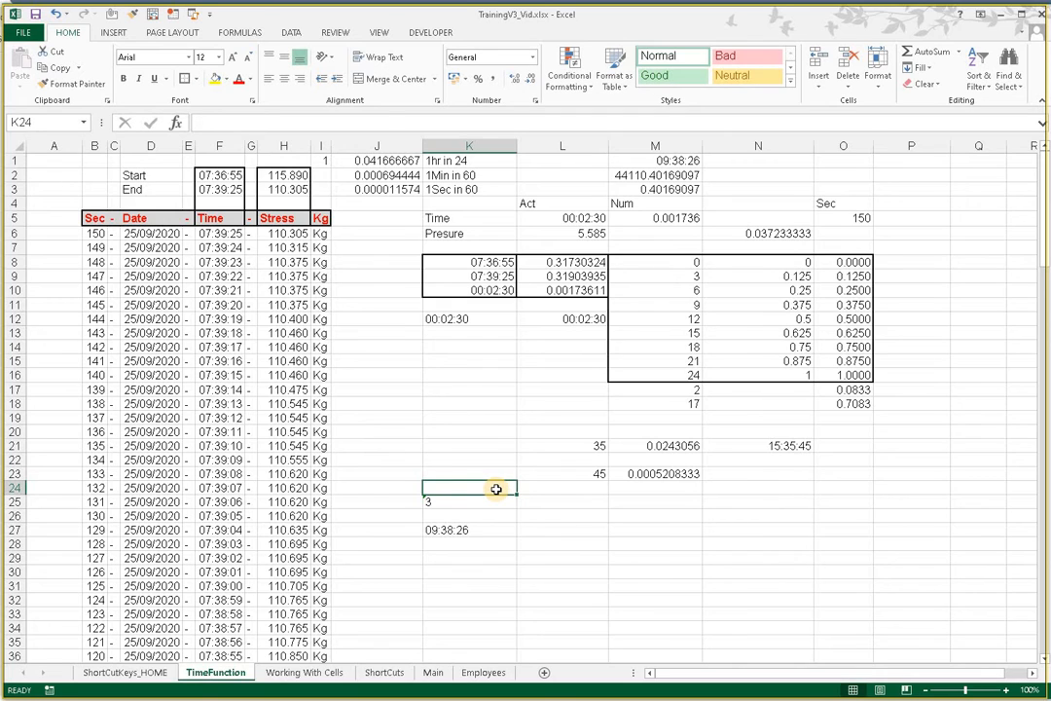
key("Down")
key("Delete")
key("Down")
key("Down")
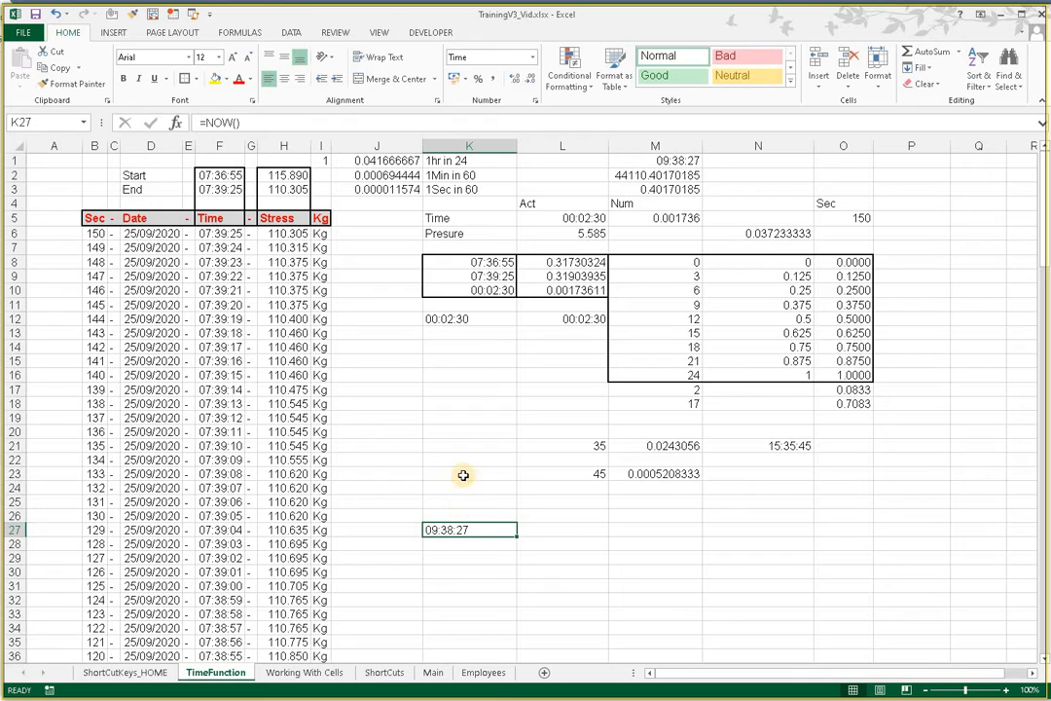
Copy the General format of blank cell K30 onto the NOW() time in cell K27 with Format Painter.
key("Down")
key("Down")
key("Down")
left_click(71, 84)
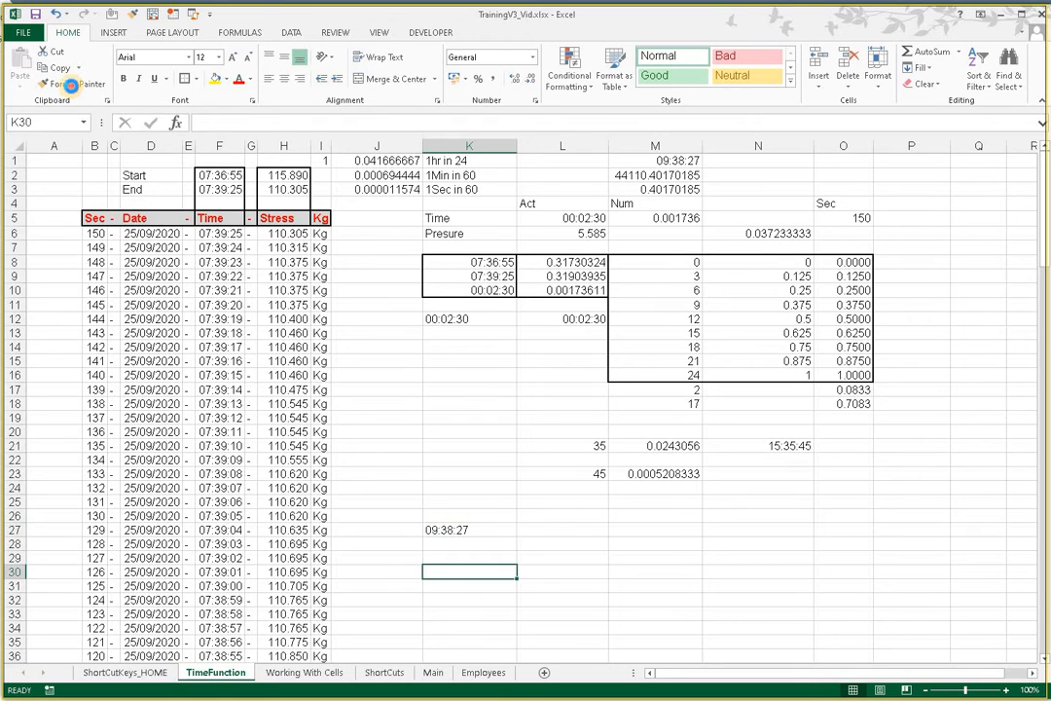
left_click(477, 535)
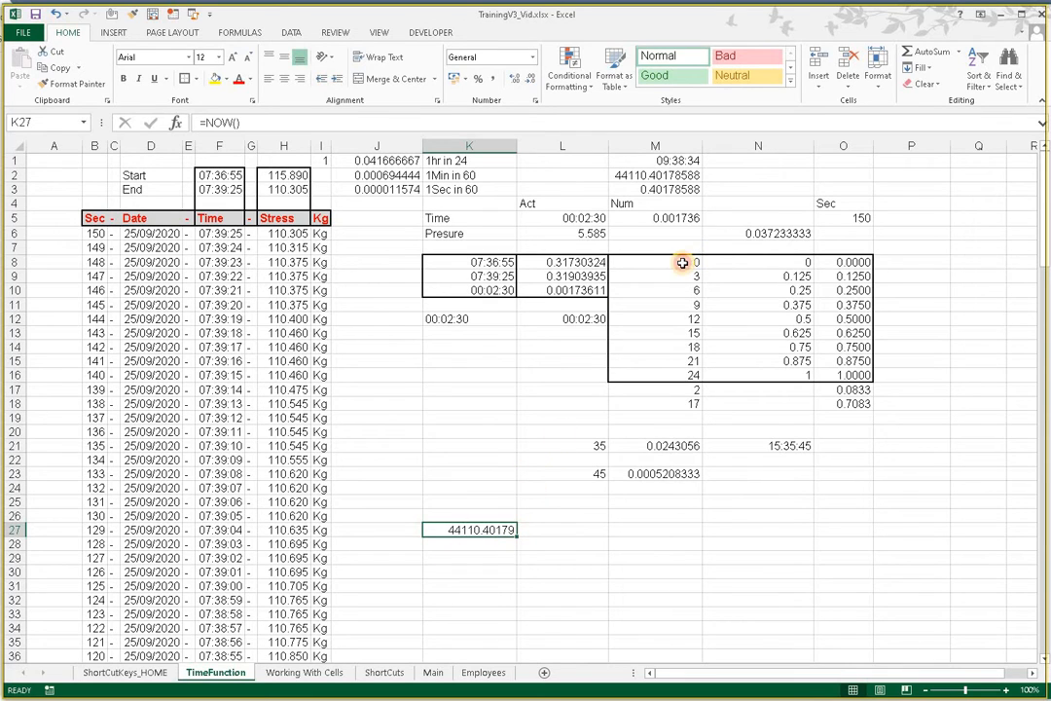
Examine the hours listed in M8:M16 and the formula in O12 that converts 12 hours to a fraction of a day.
left_click(681, 264)
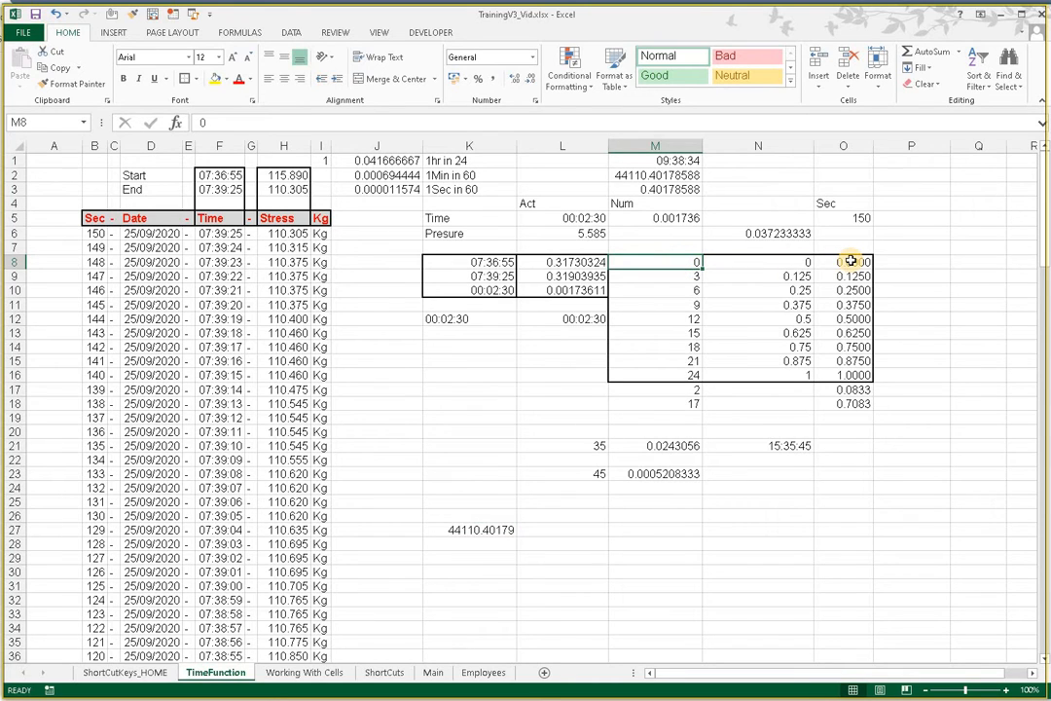
left_click(685, 332)
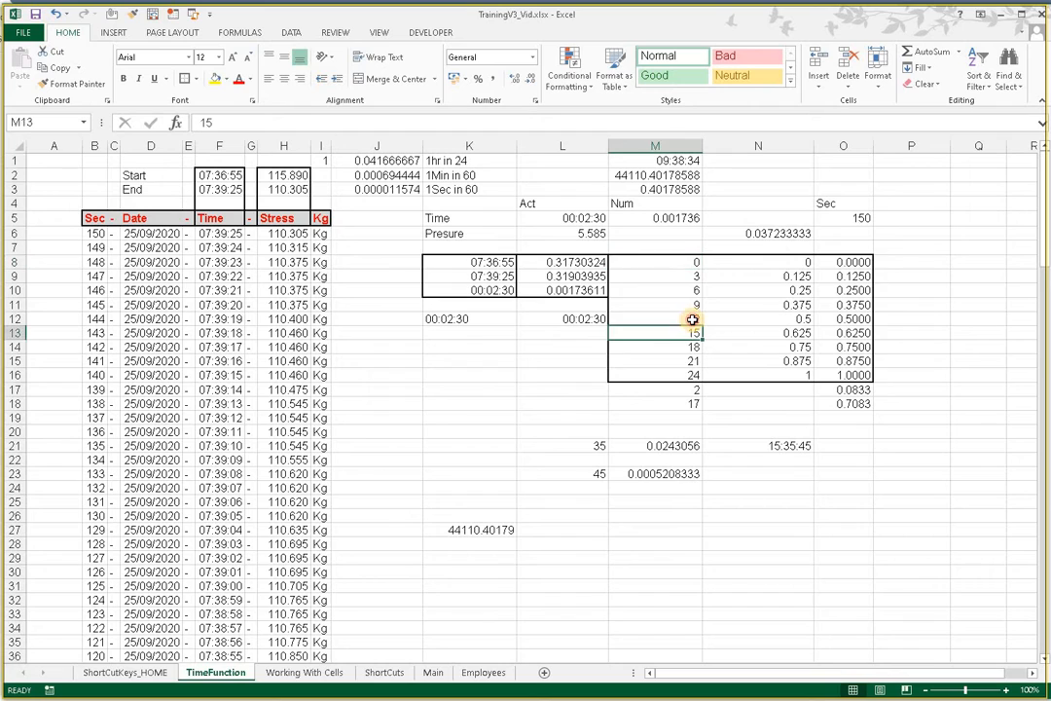
left_click(692, 319)
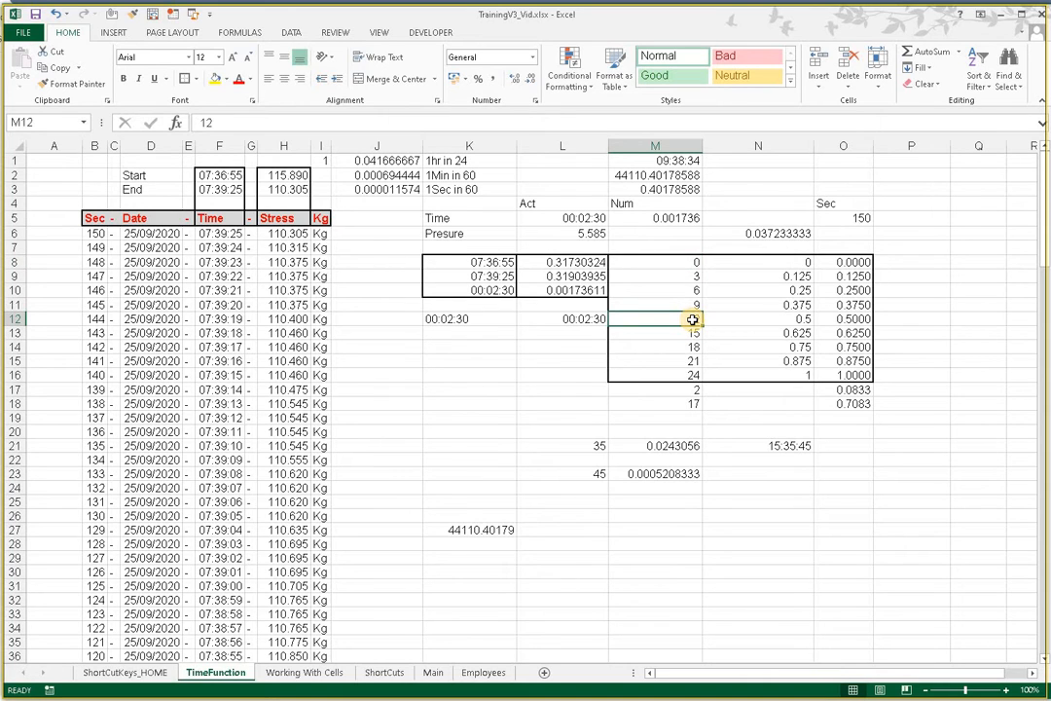
left_click(843, 319)
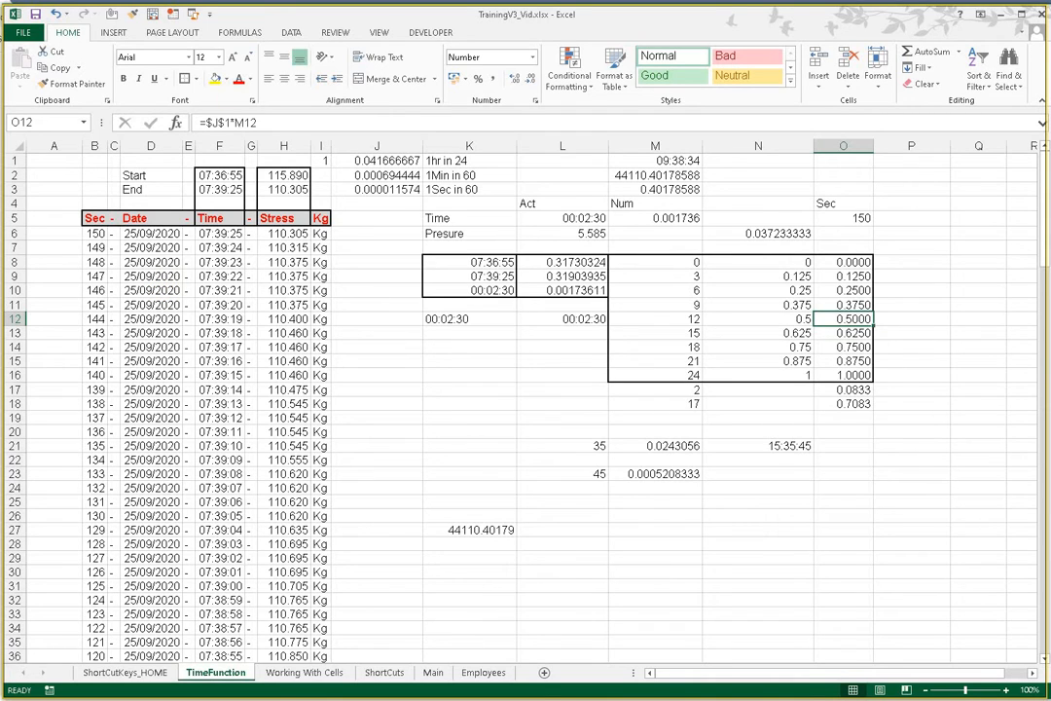
Examine the start and end stress formulas in H2:H3, the times and their difference in K8:K10, and the decimal equivalent in L8.
left_click(285, 176)
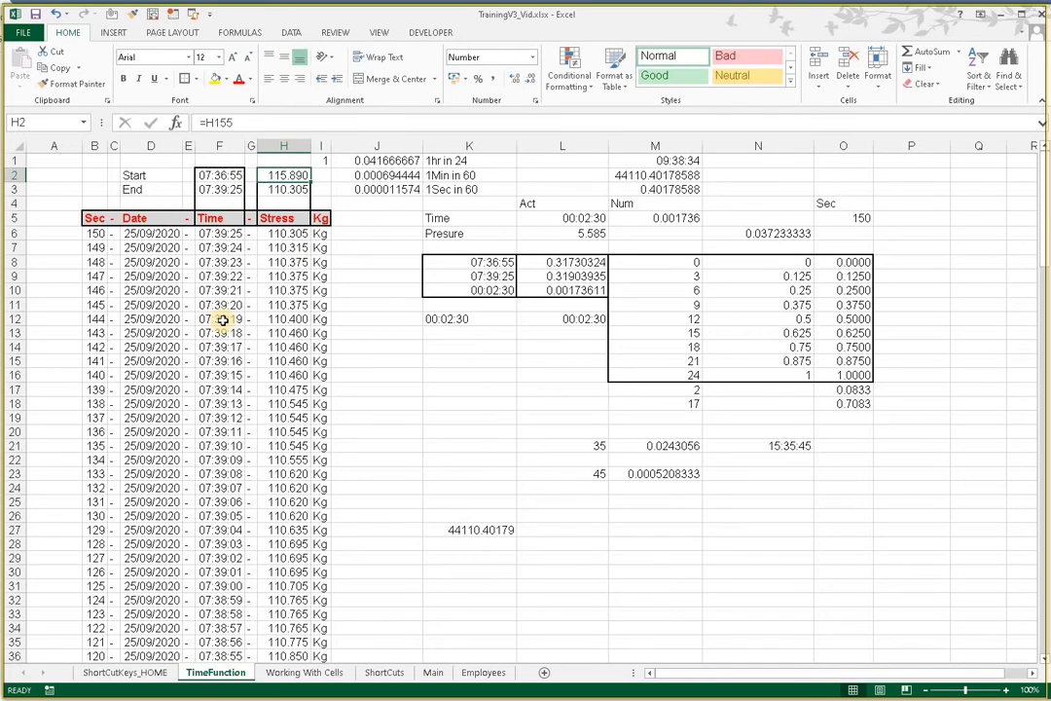
left_click(495, 263)
left_click(495, 276)
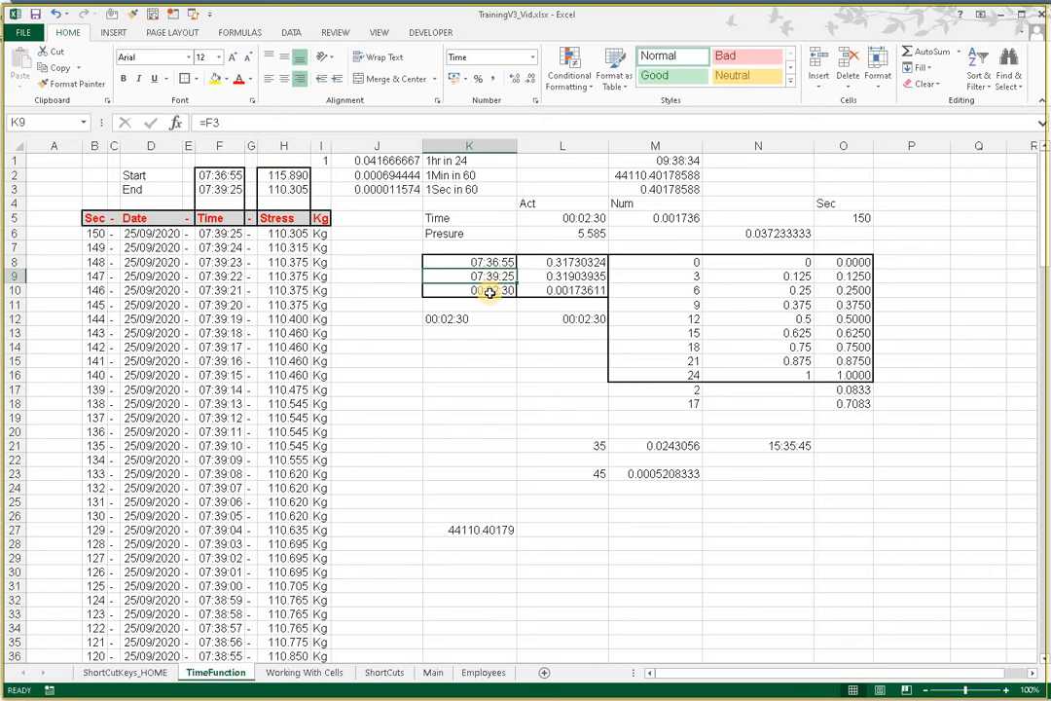
left_click(490, 291)
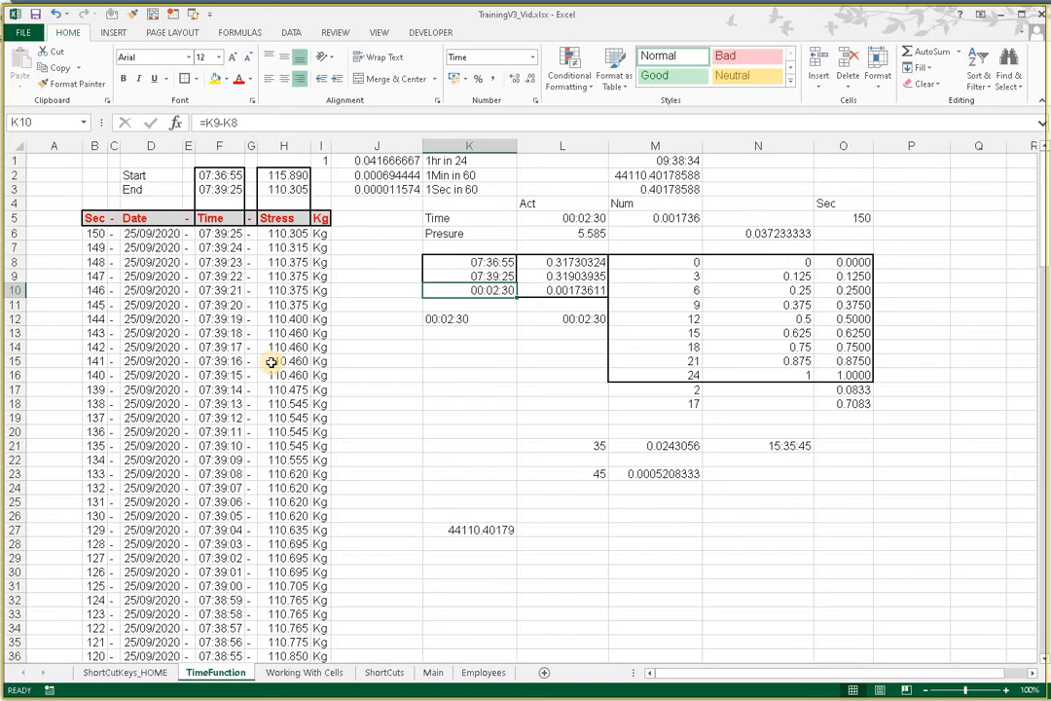
left_click(285, 176)
left_click(287, 190)
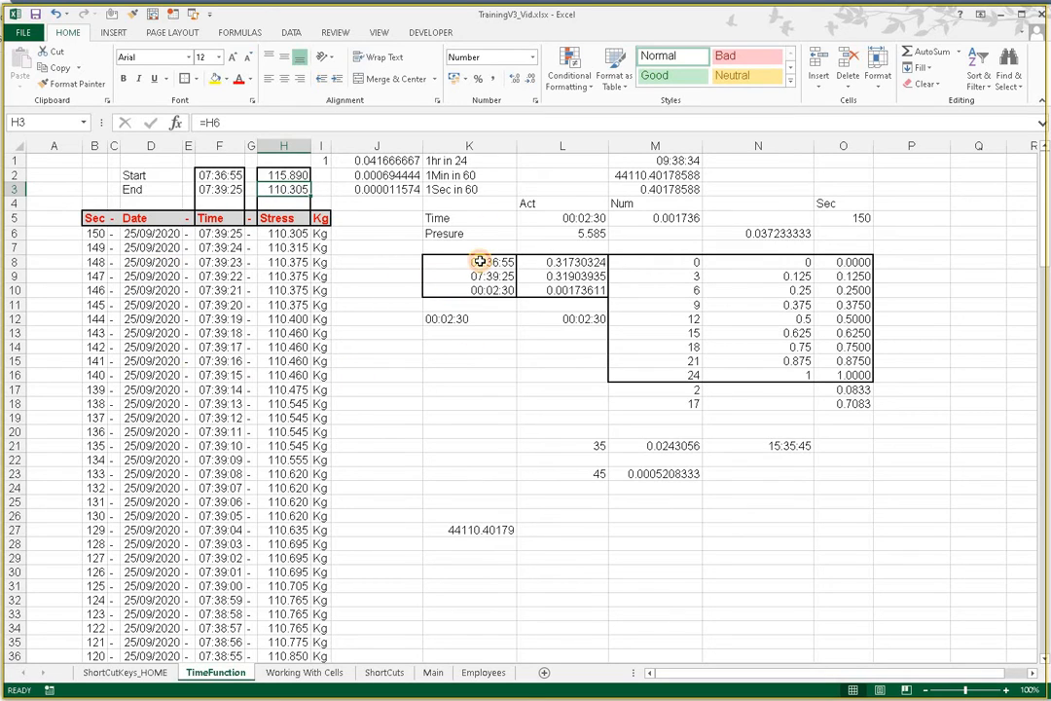
left_click_drag(480, 262, 480, 275)
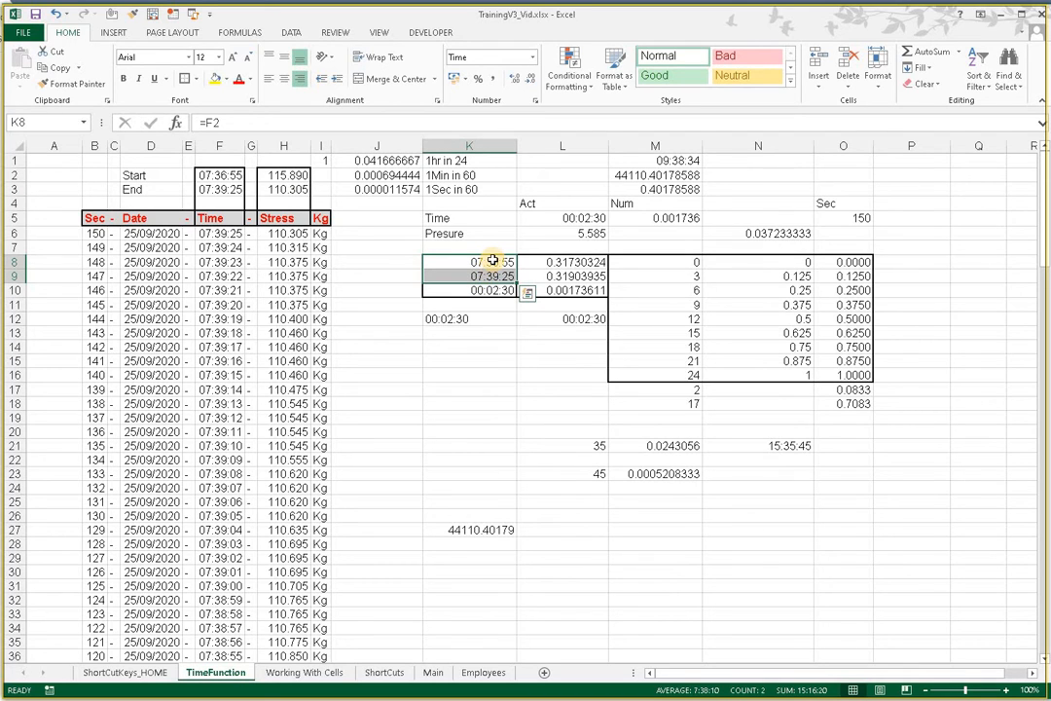
left_click(493, 262)
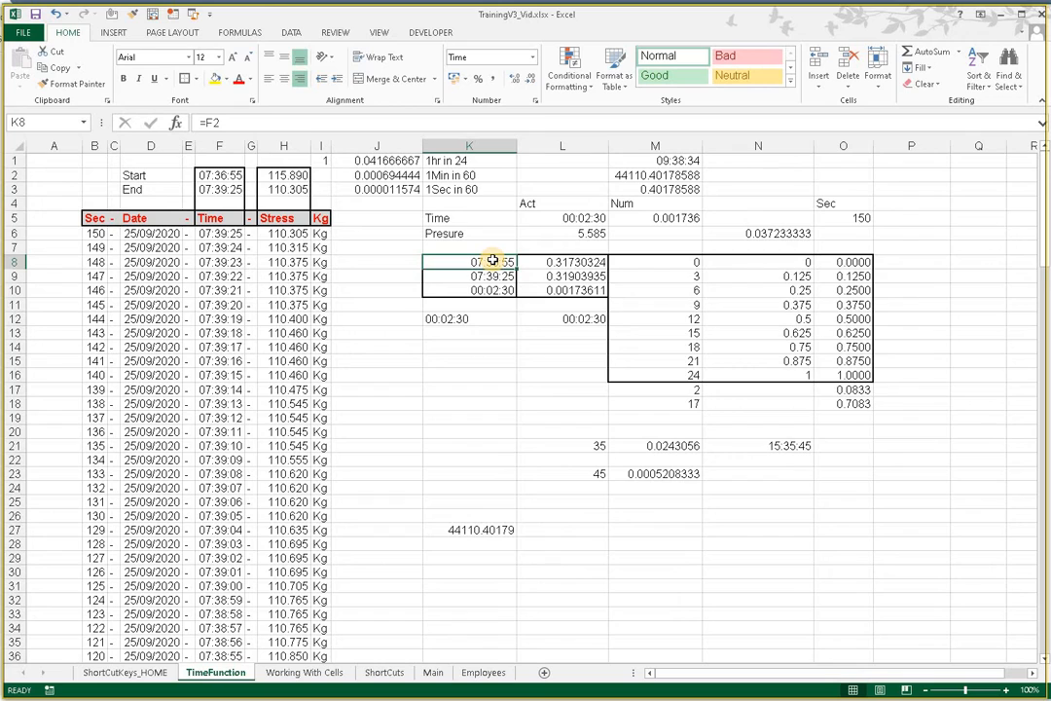
left_click(567, 263)
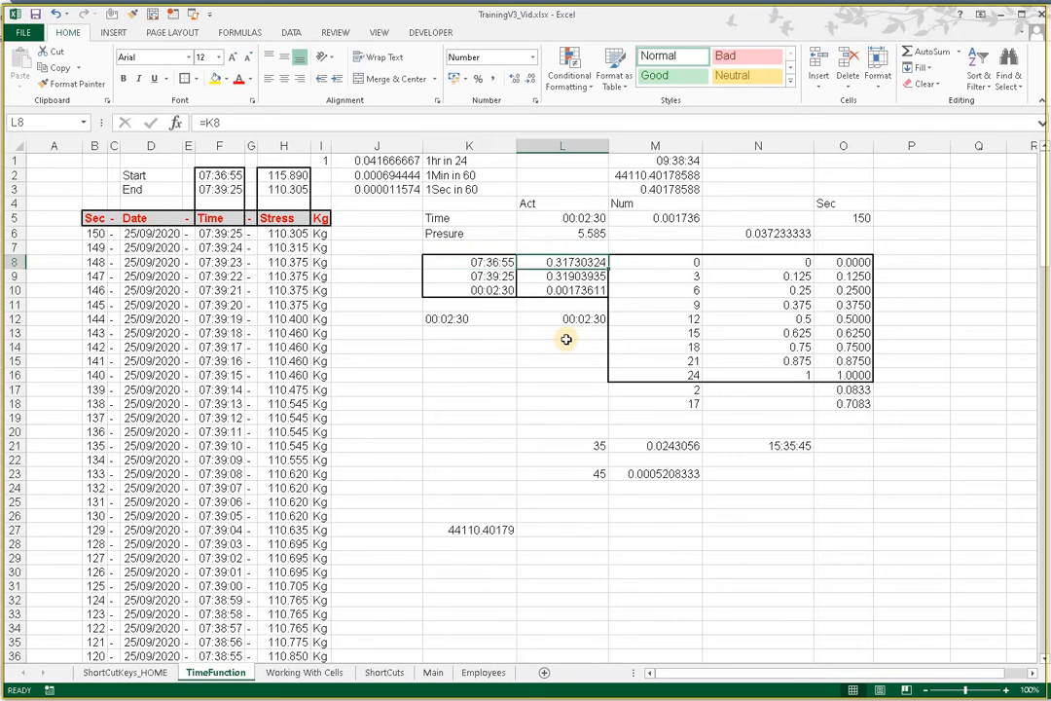
left_click(433, 263)
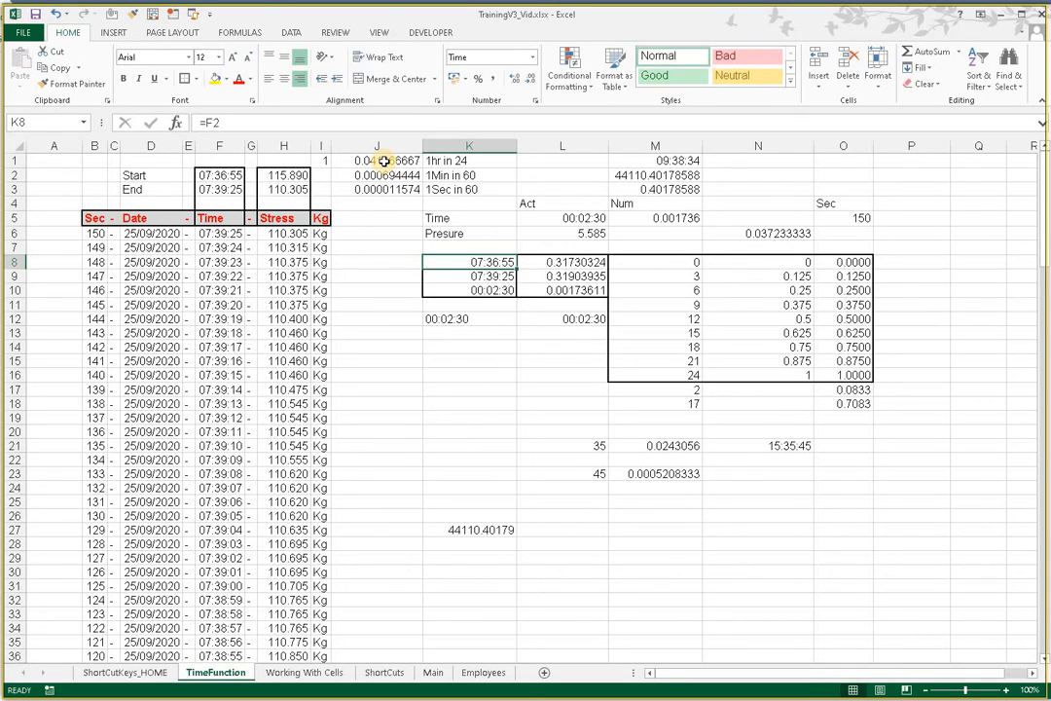
Inspect the formulas in J1:J3 that derive one hour, one minute and one second as fractions of a day.
left_click(371, 162)
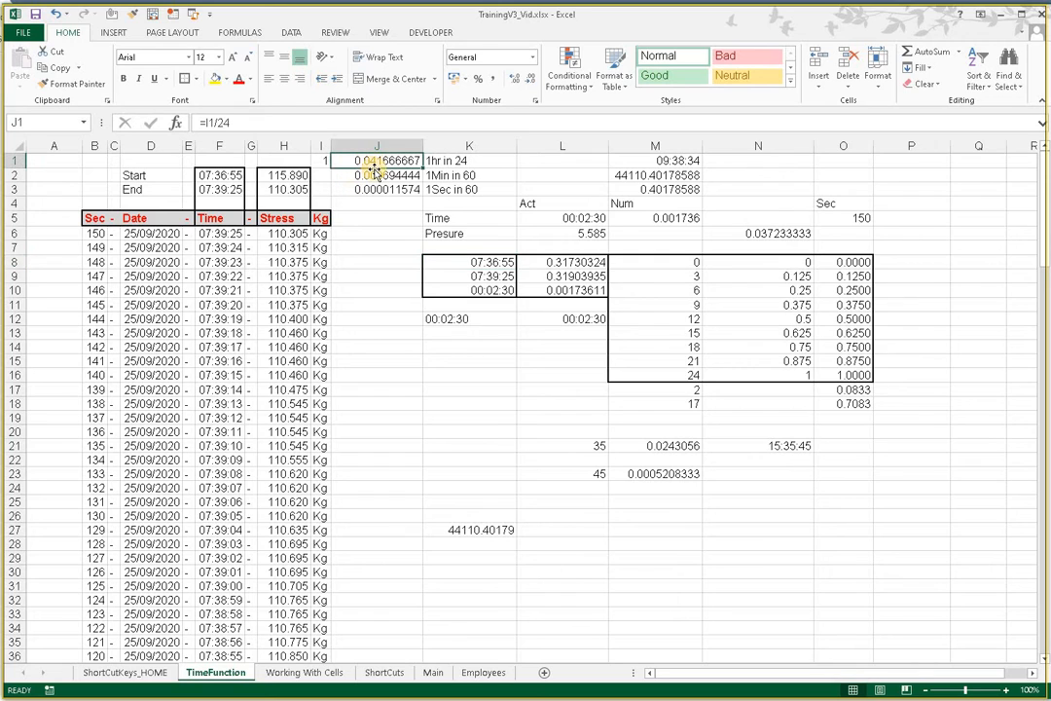
left_click(371, 173)
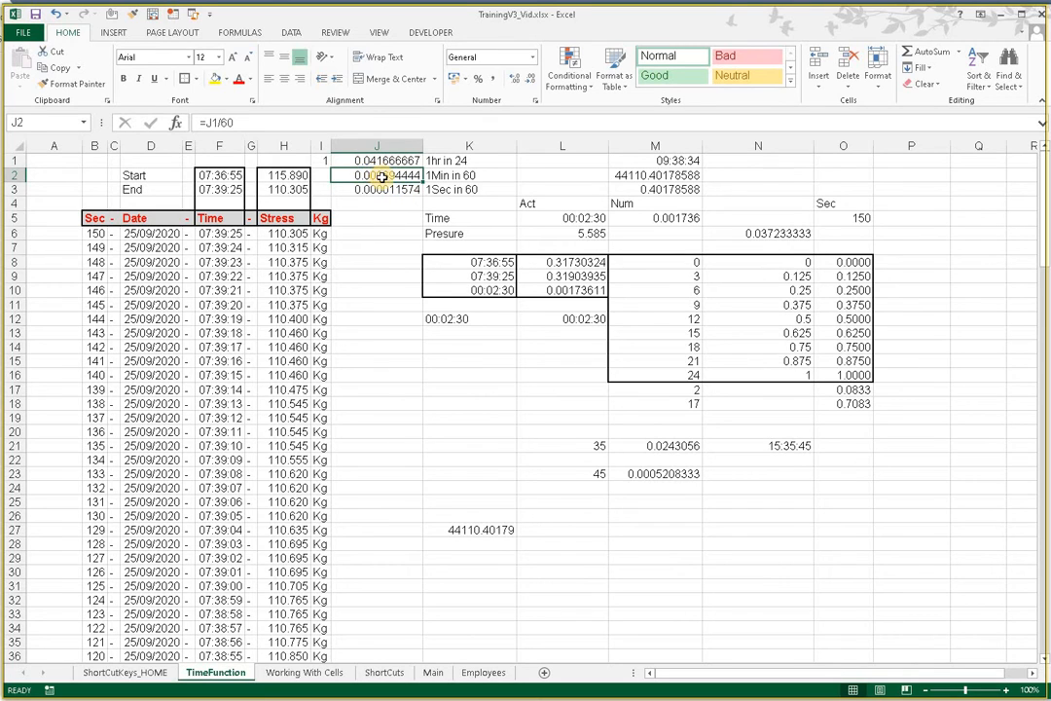
left_click(382, 189)
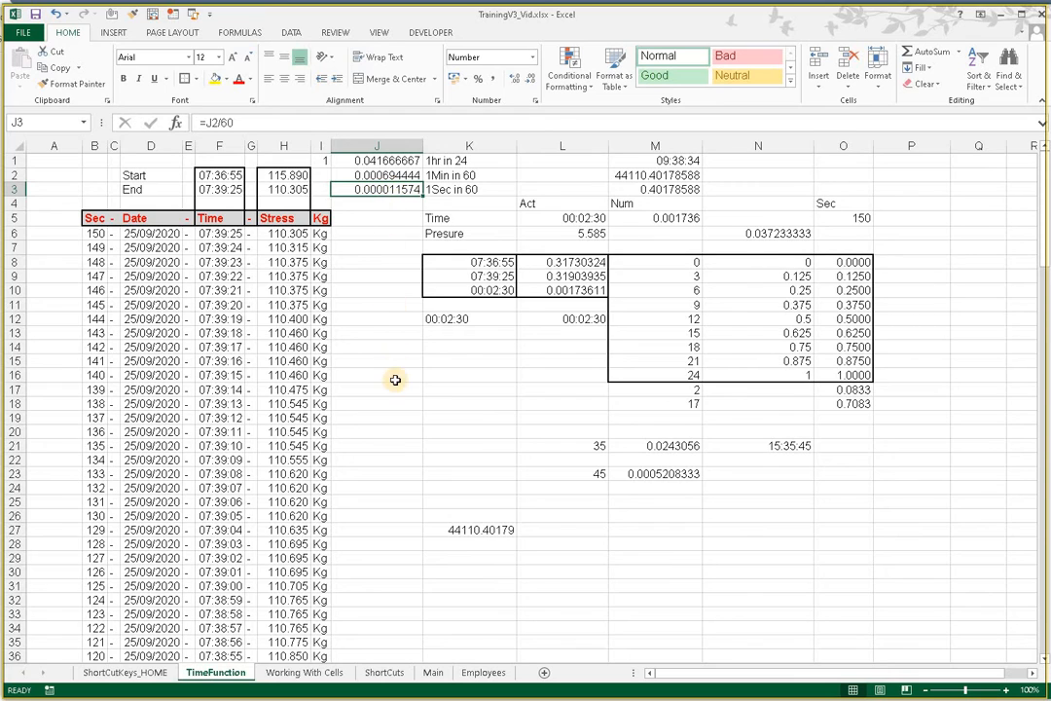
Check the one-second fraction with the formula =24*60*60*J3 in cell K15, and clear that cell again.
left_click(448, 363)
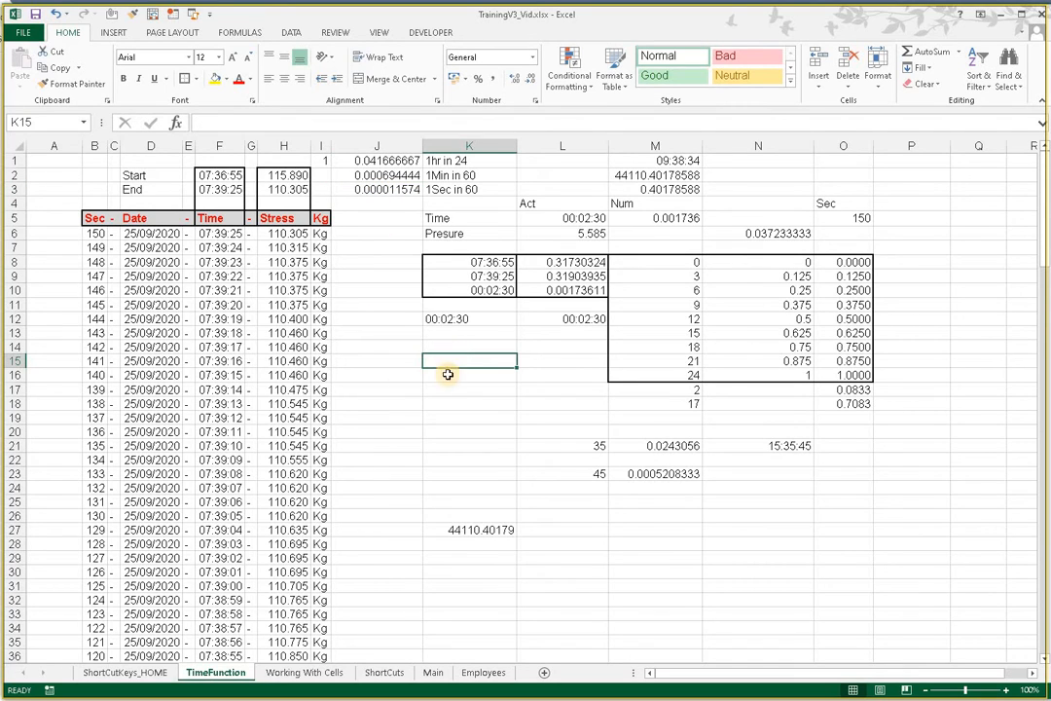
type("=")
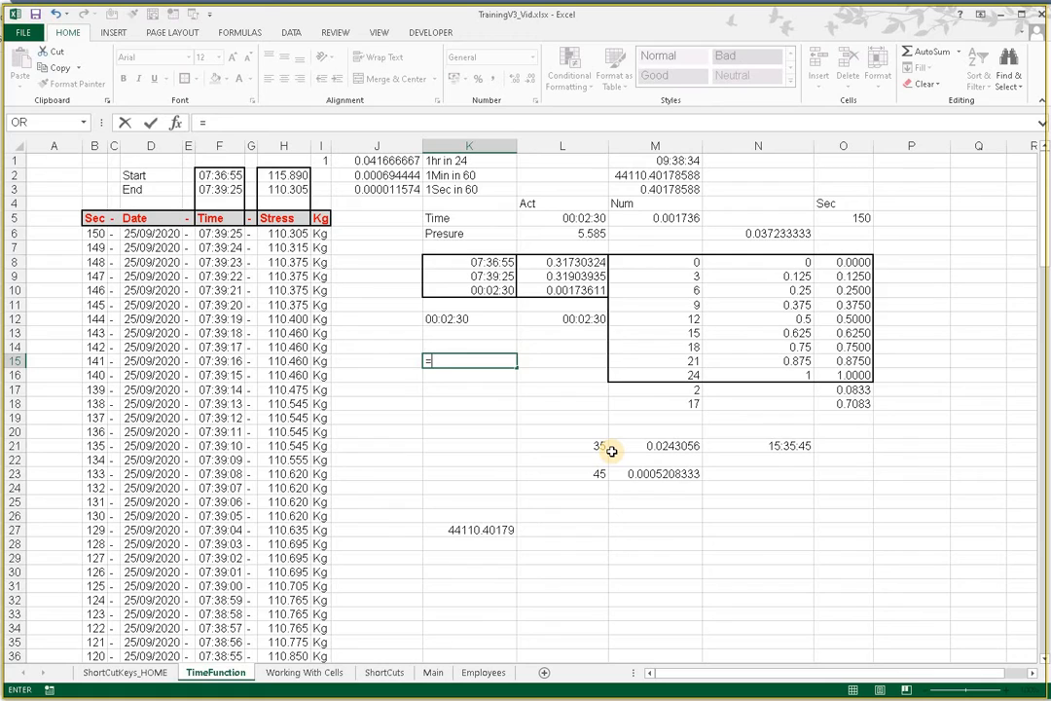
type("24*60*60")
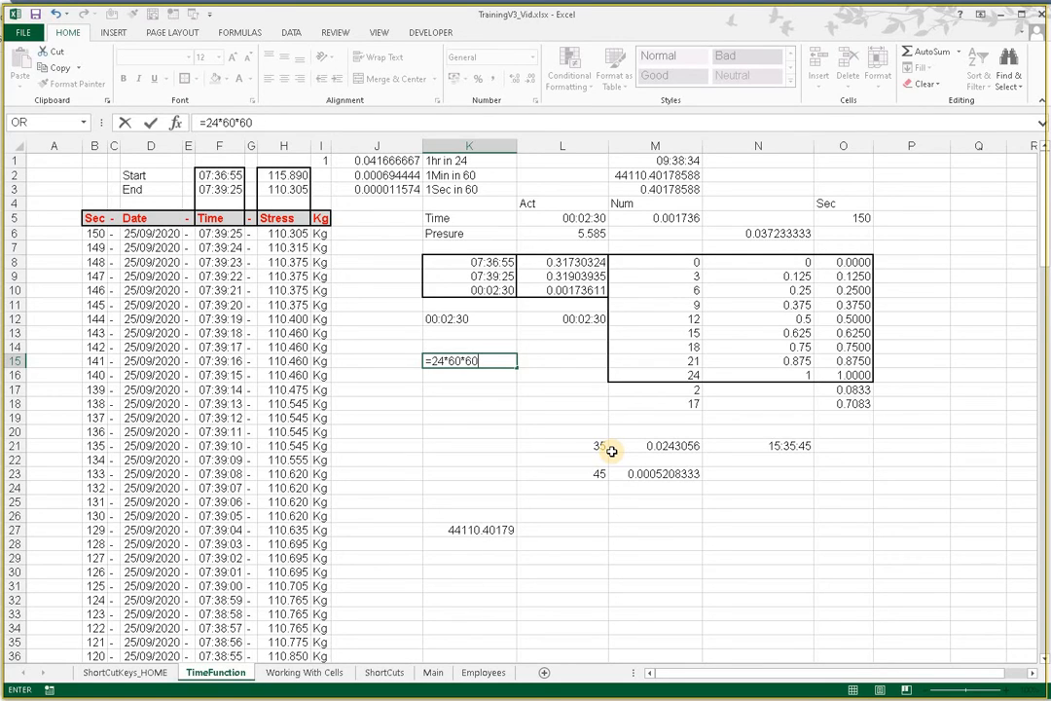
type("*")
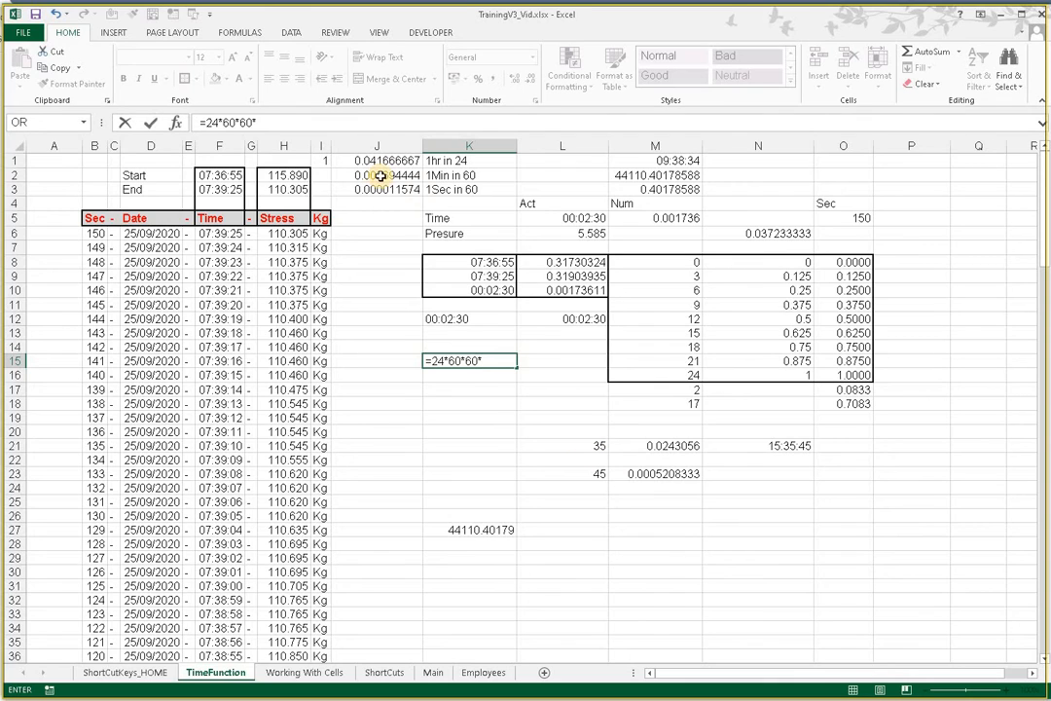
left_click(390, 188)
key("ctrl+Return")
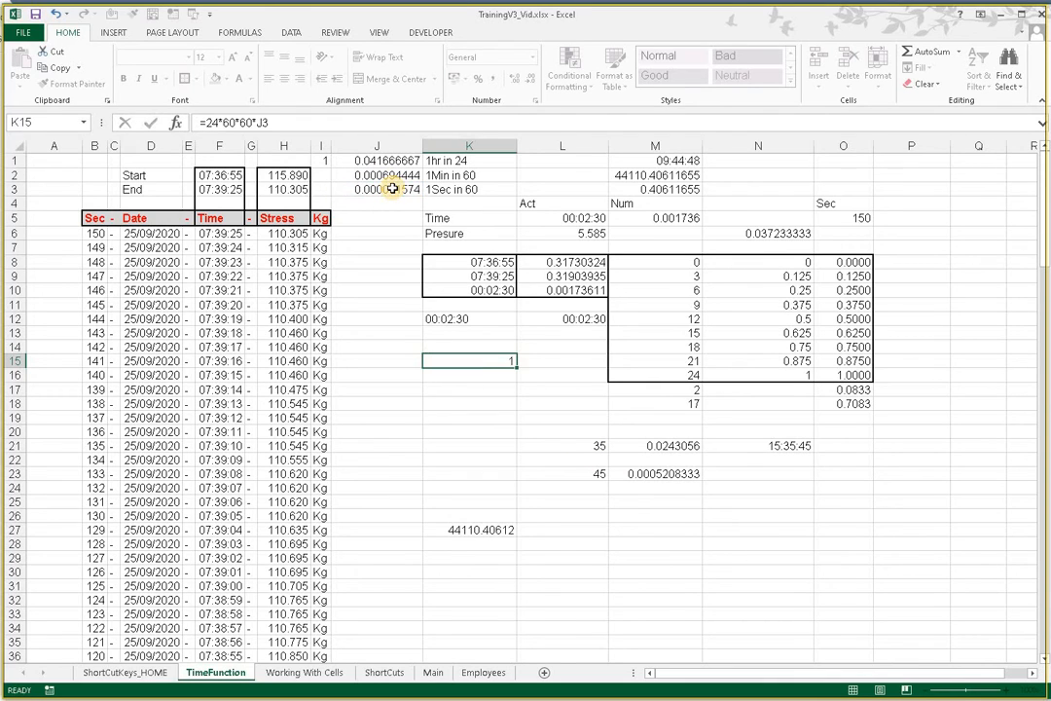
key("Return")
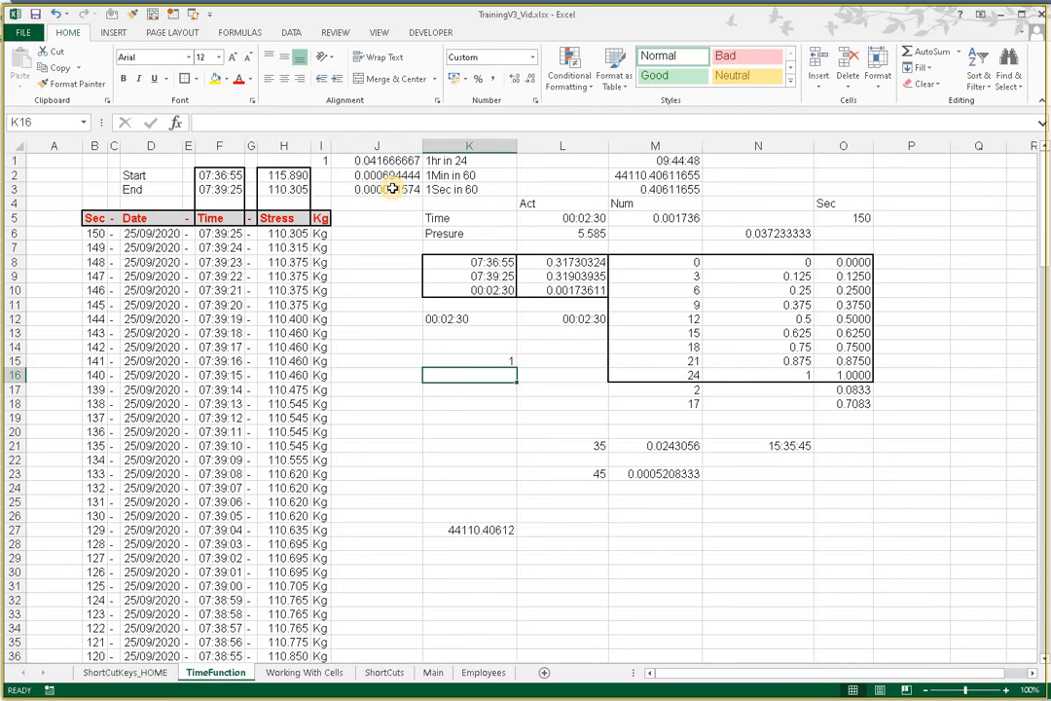
key("Up")
key("Delete")
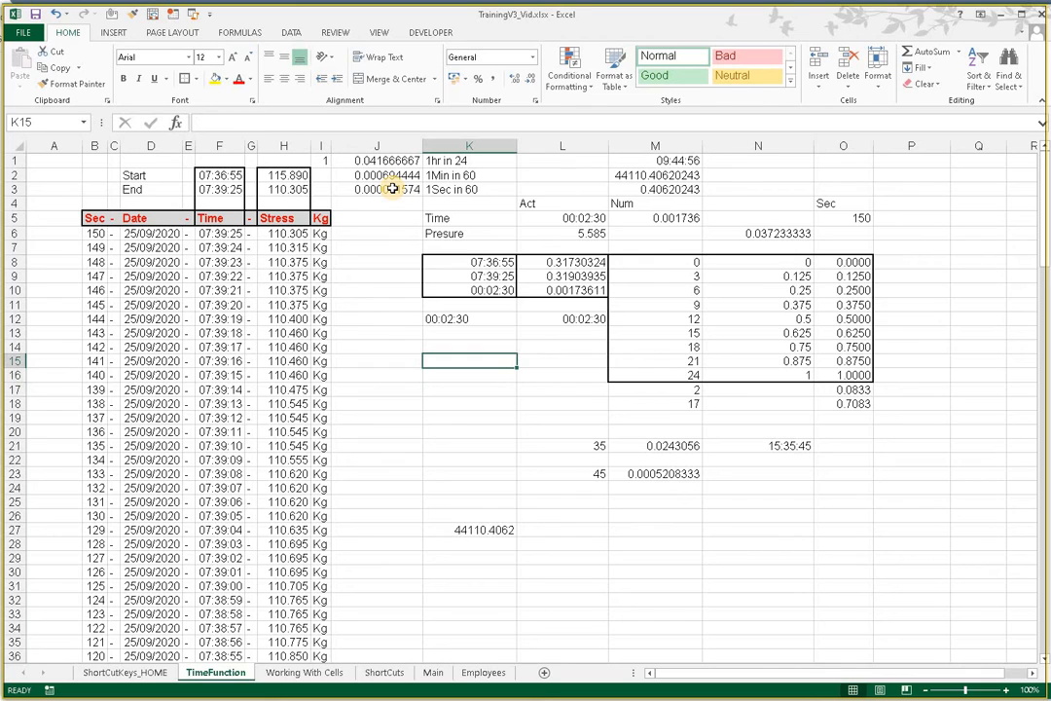
Review the decimal start time in L8 and set the hours value in cell M17 to 7.
left_click(580, 262)
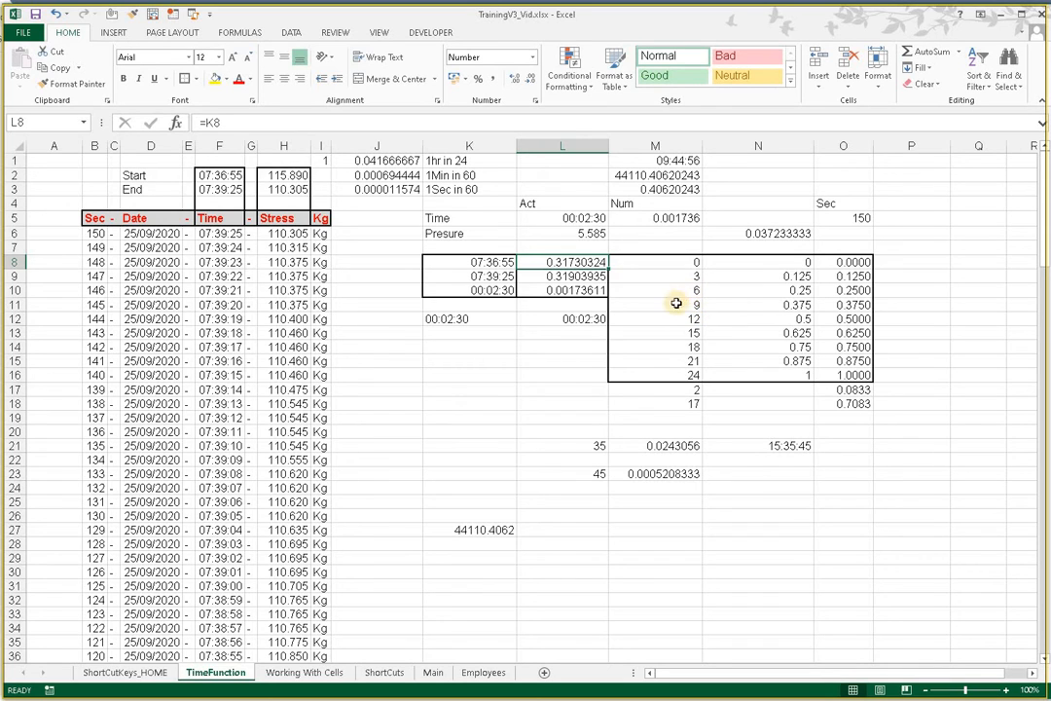
left_click(691, 391)
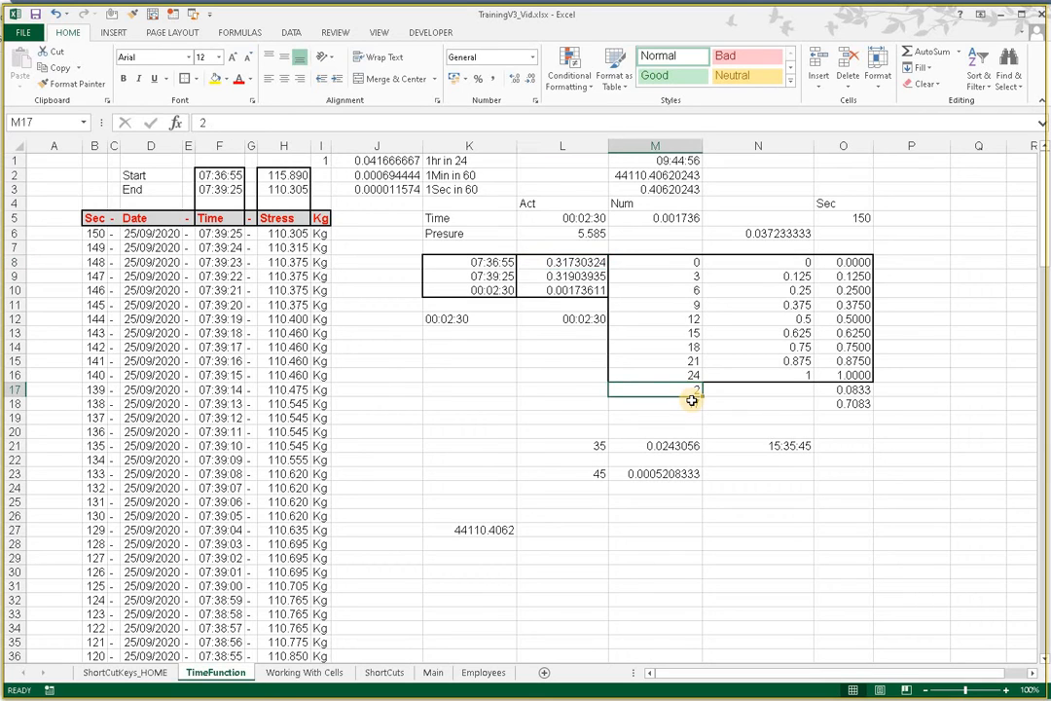
type("7")
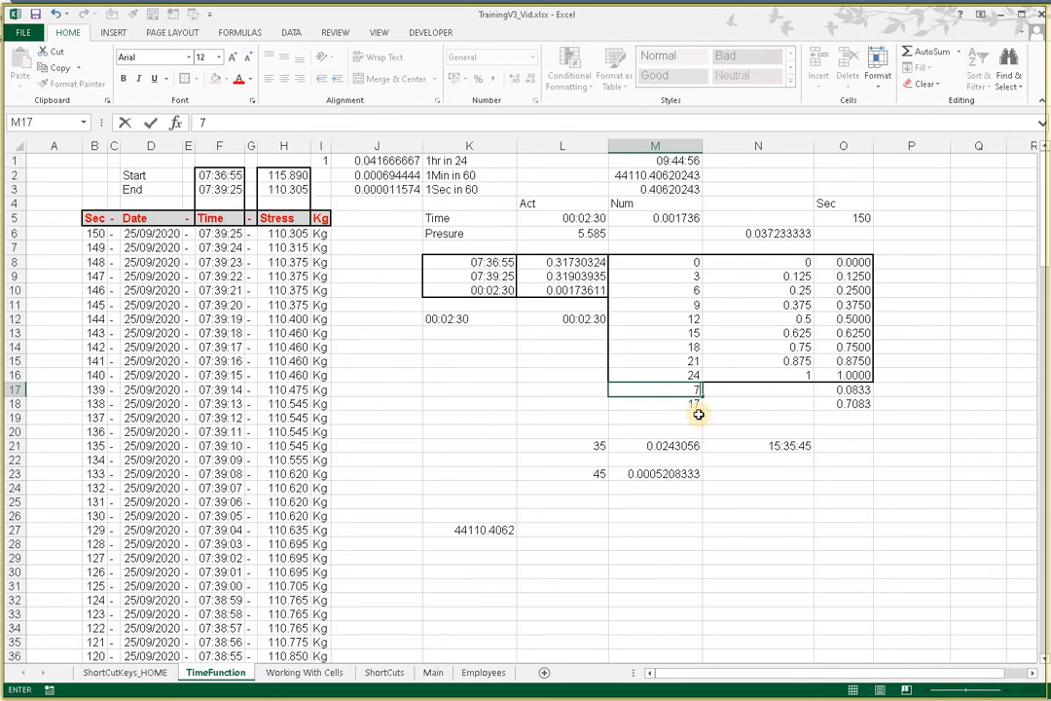
key("Return")
key("Return")
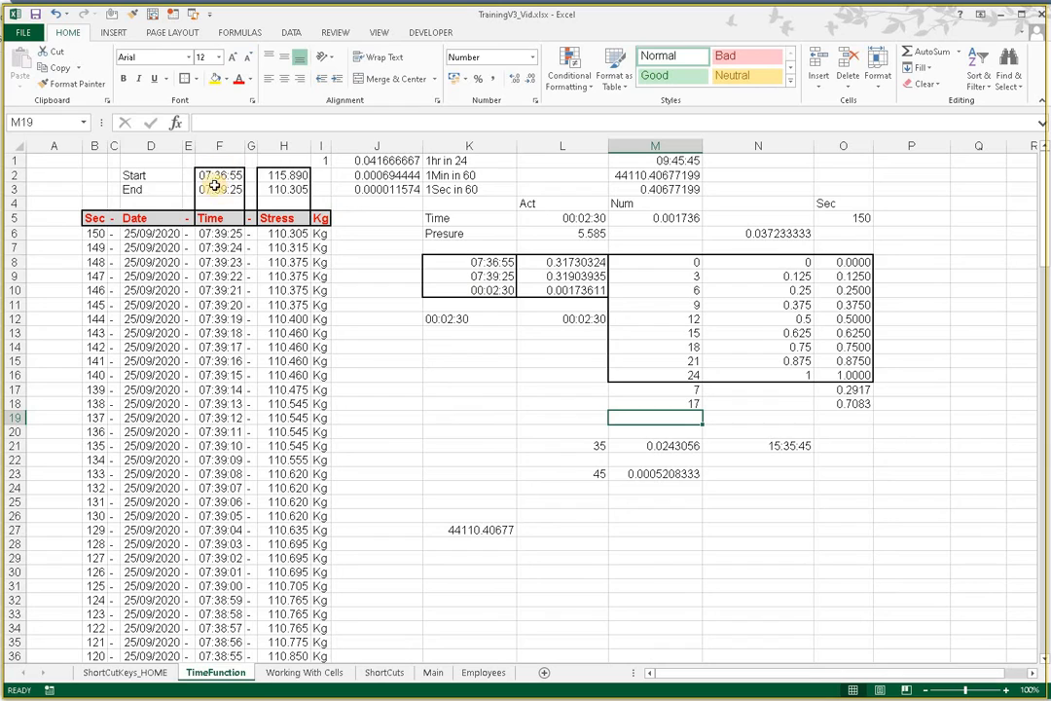
Set the minutes value in cell L21 to 36 and the seconds value in cell L23 to 55.
left_click(595, 446)
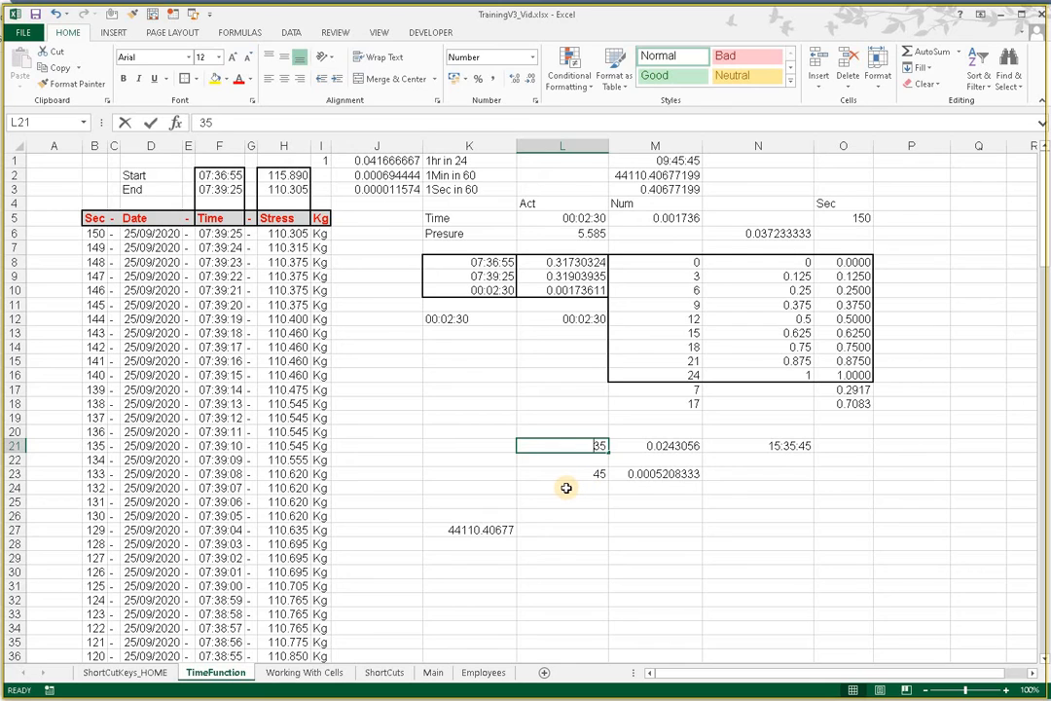
type("36")
key("Return")
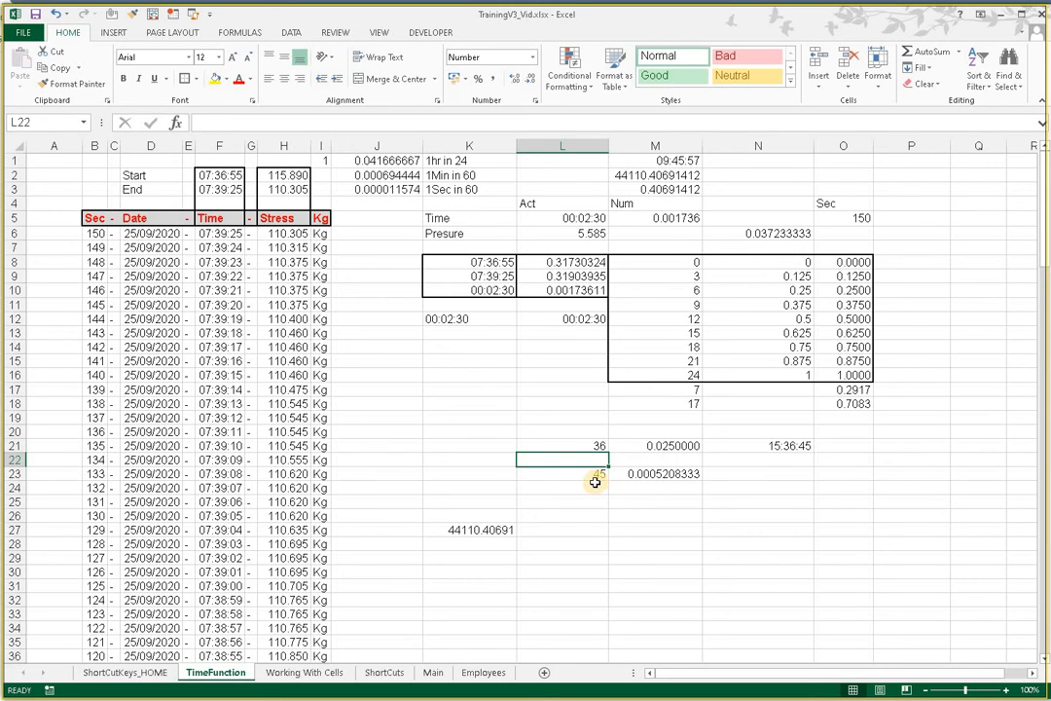
left_click(596, 476)
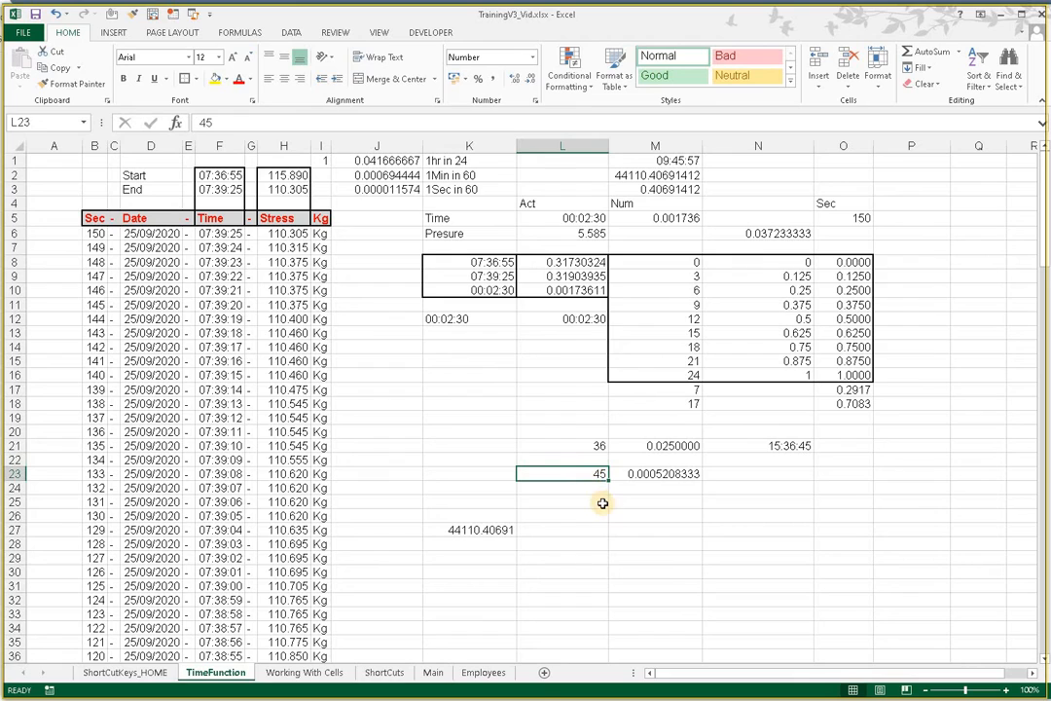
type("55")
left_click(661, 485)
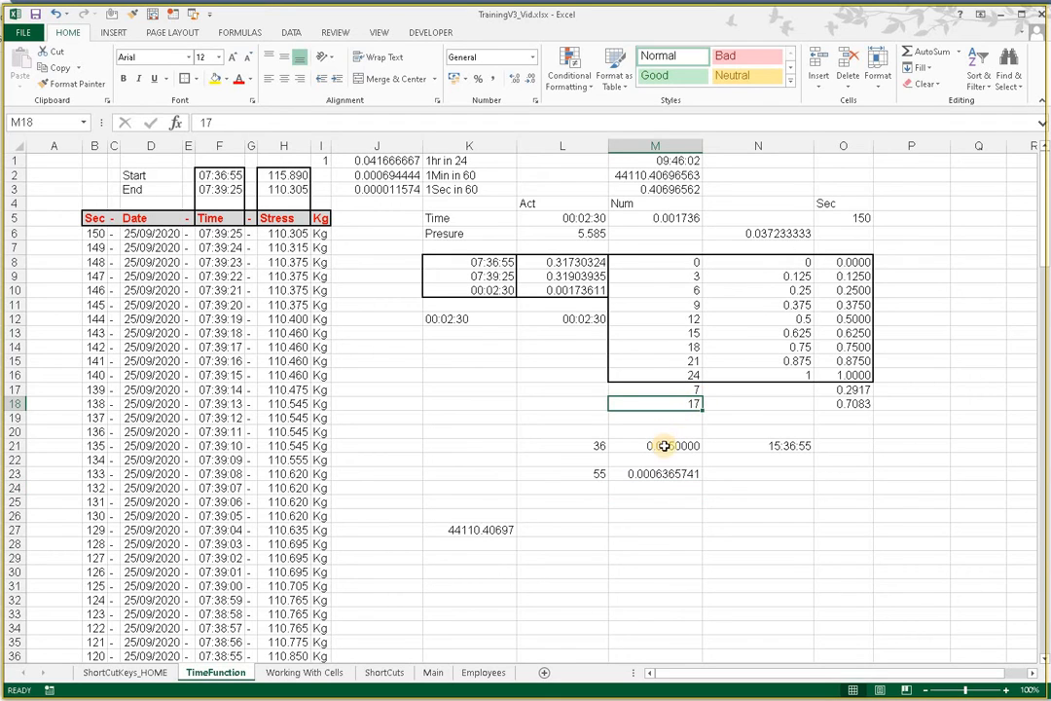
Set the hours value in cell M18 to 7 and check the minutes formula in cell M21.
type("7")
key("Return")
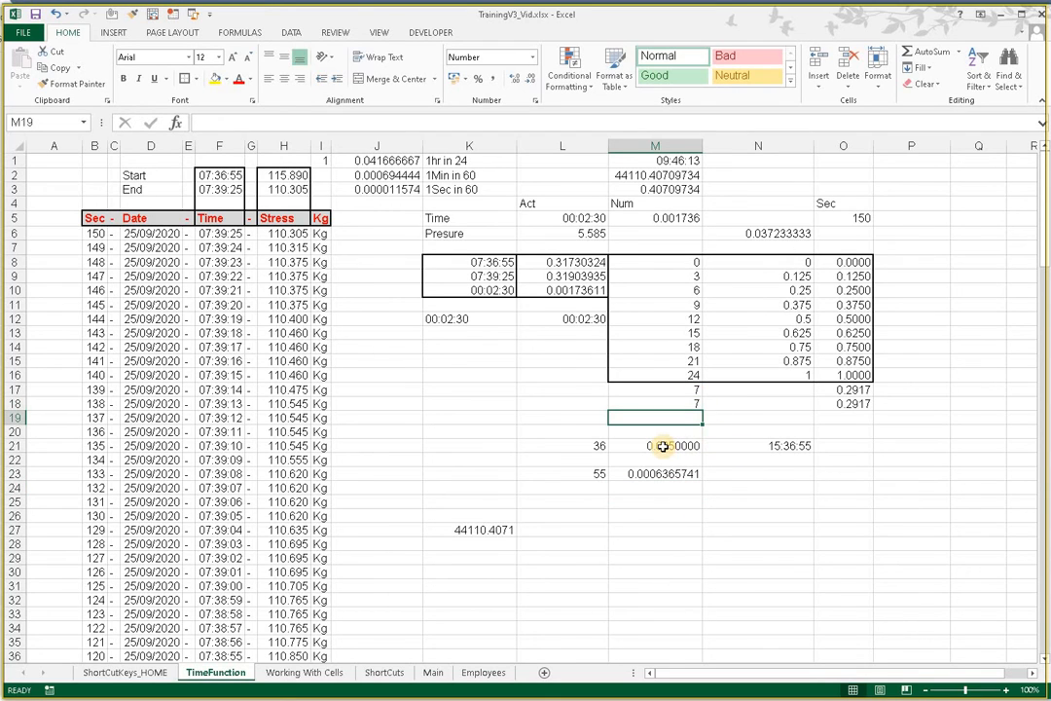
left_click(662, 446)
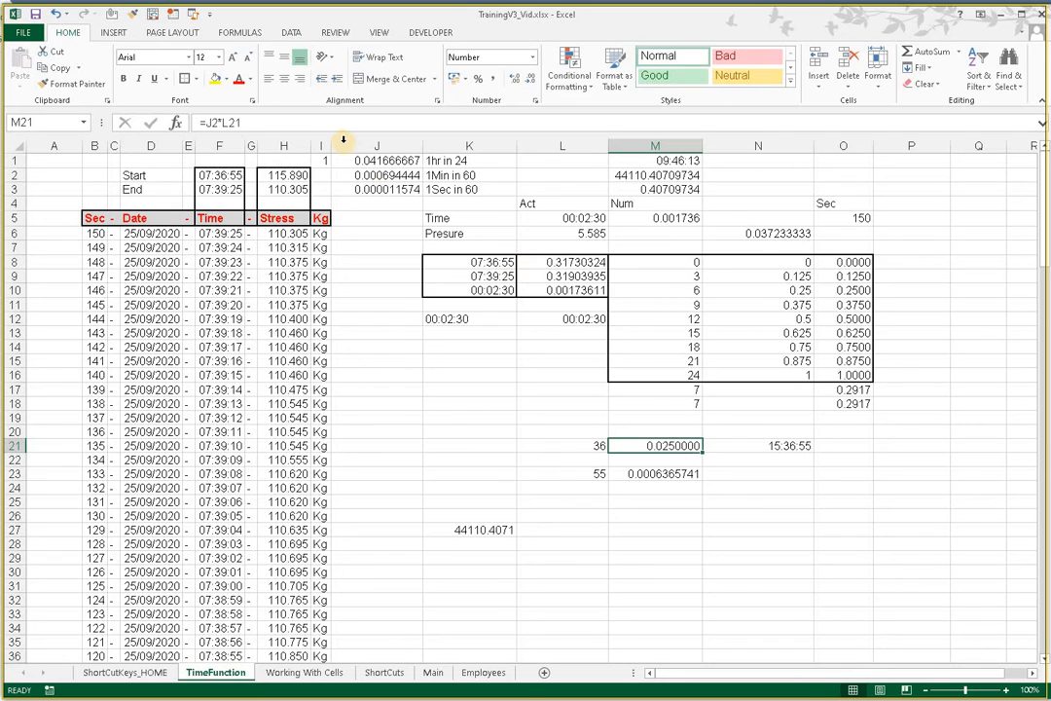
key("F2")
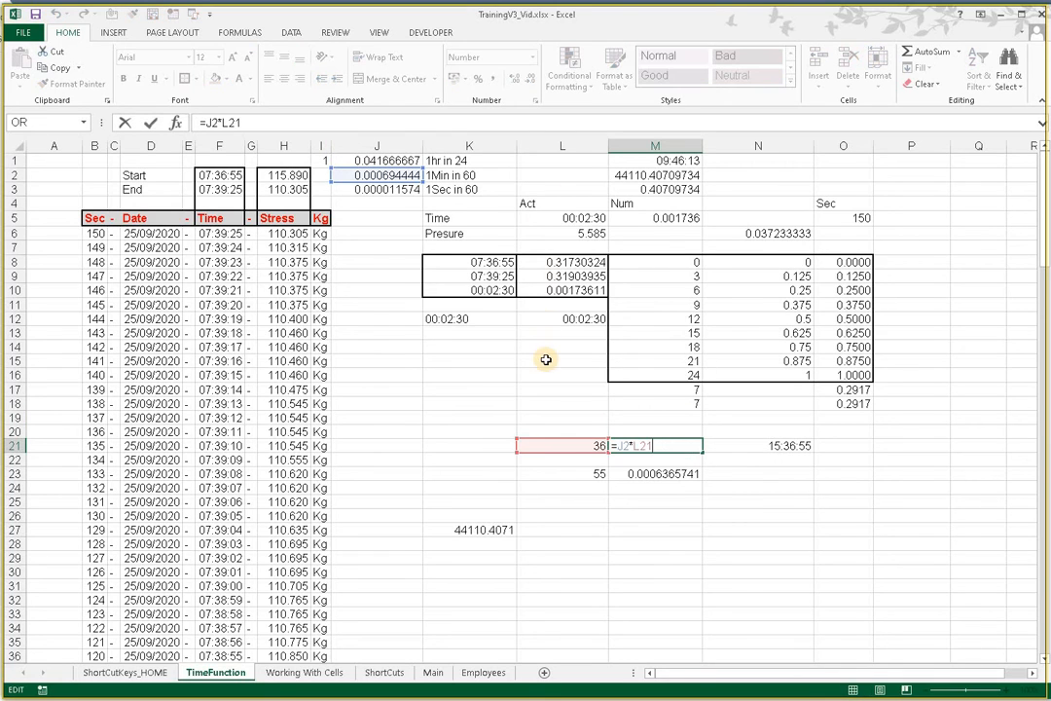
key("ctrl+Return")
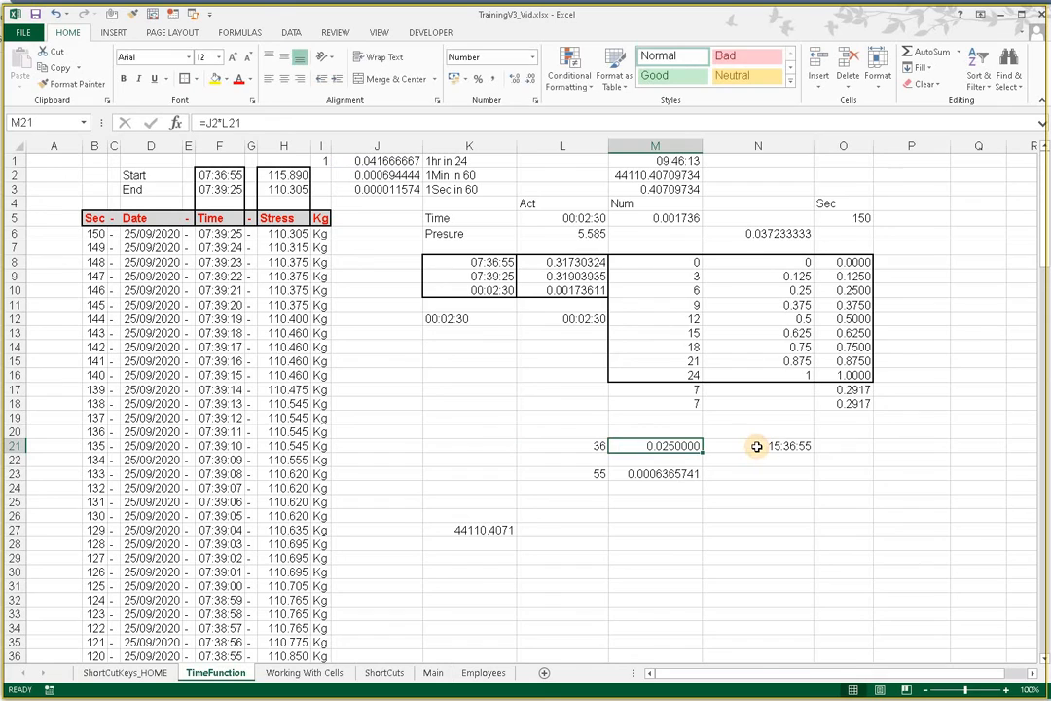
Change the formula in N21 to =O17+M21+M23 and review the hour, minute and second values feeding it.
left_click(757, 447)
key("F2")
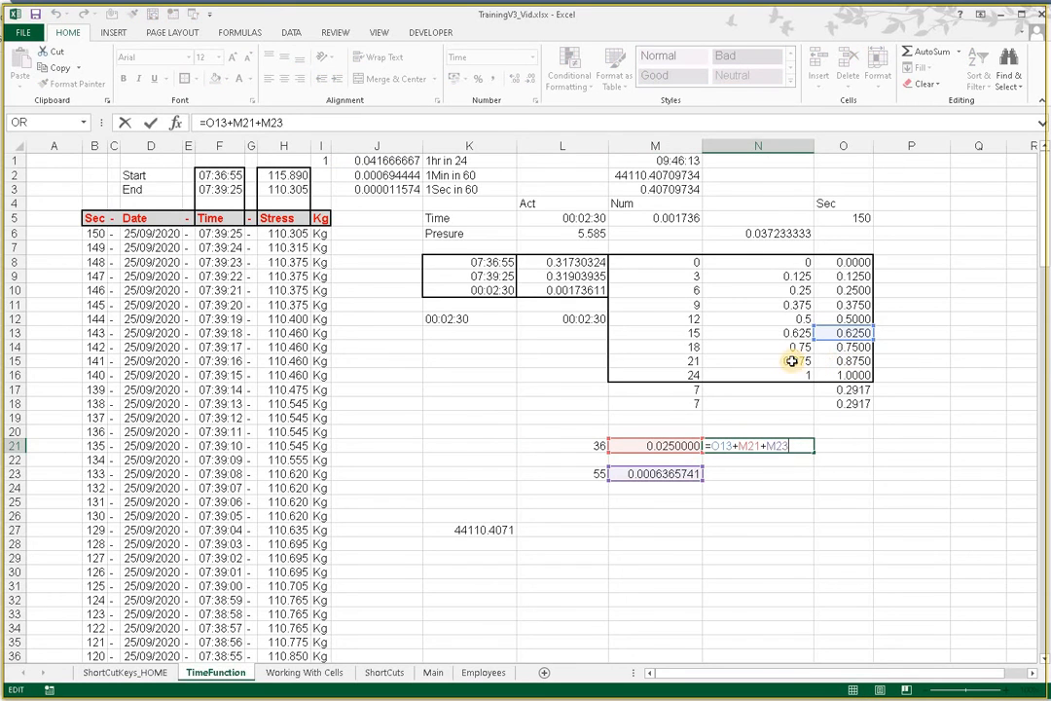
left_click_drag(834, 329, 834, 391)
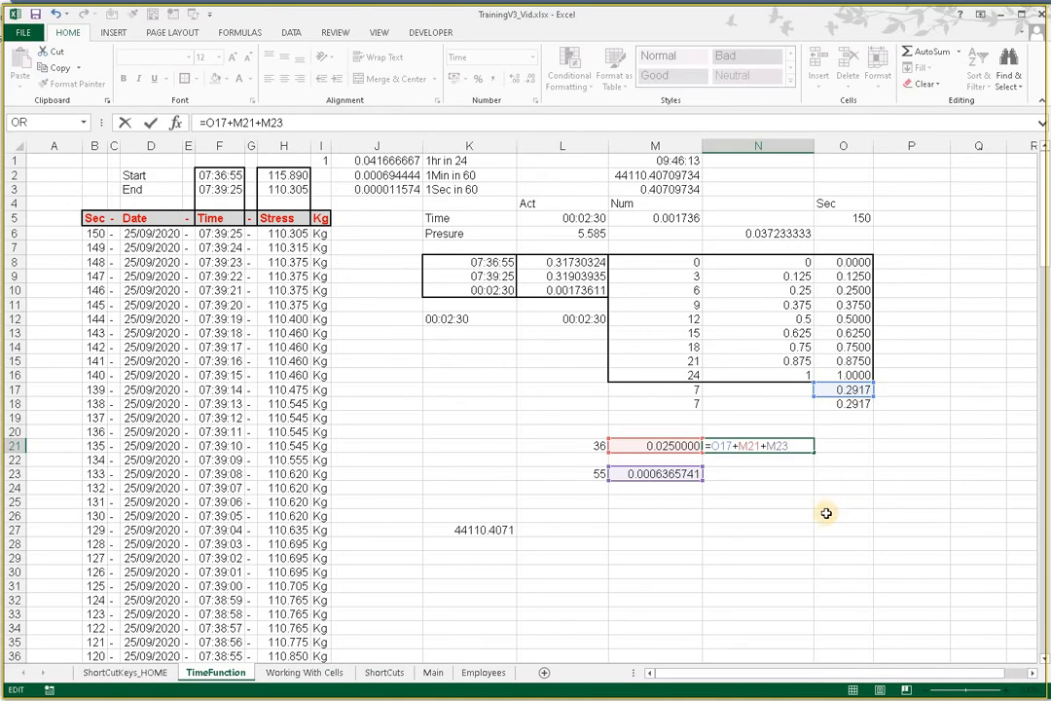
key("Return")
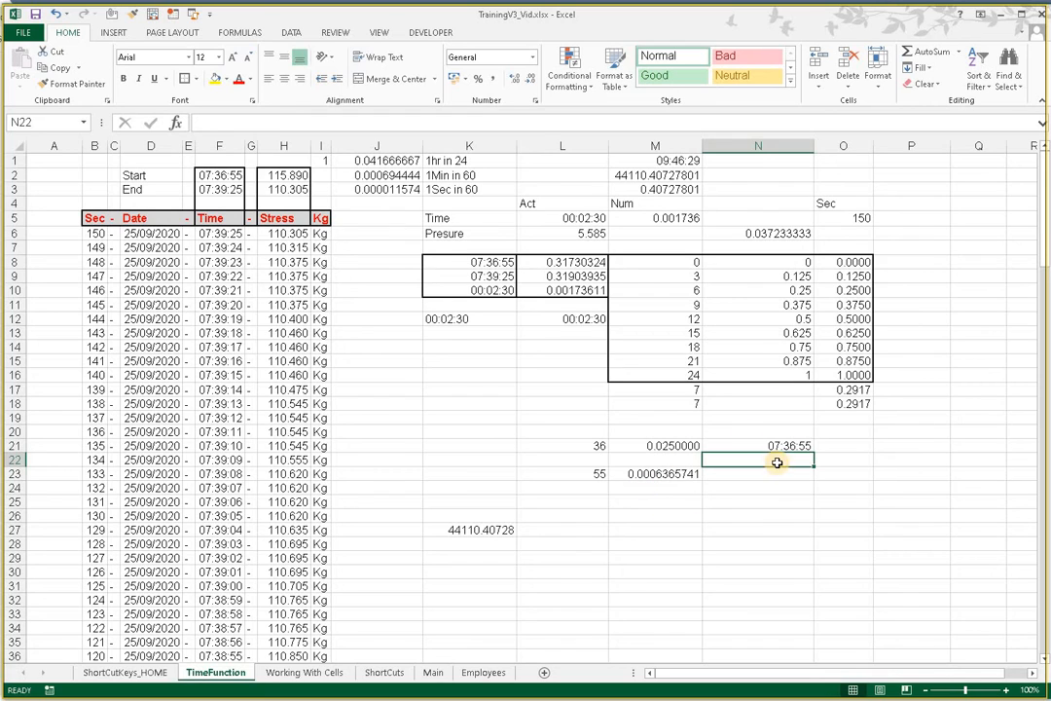
left_click(693, 389)
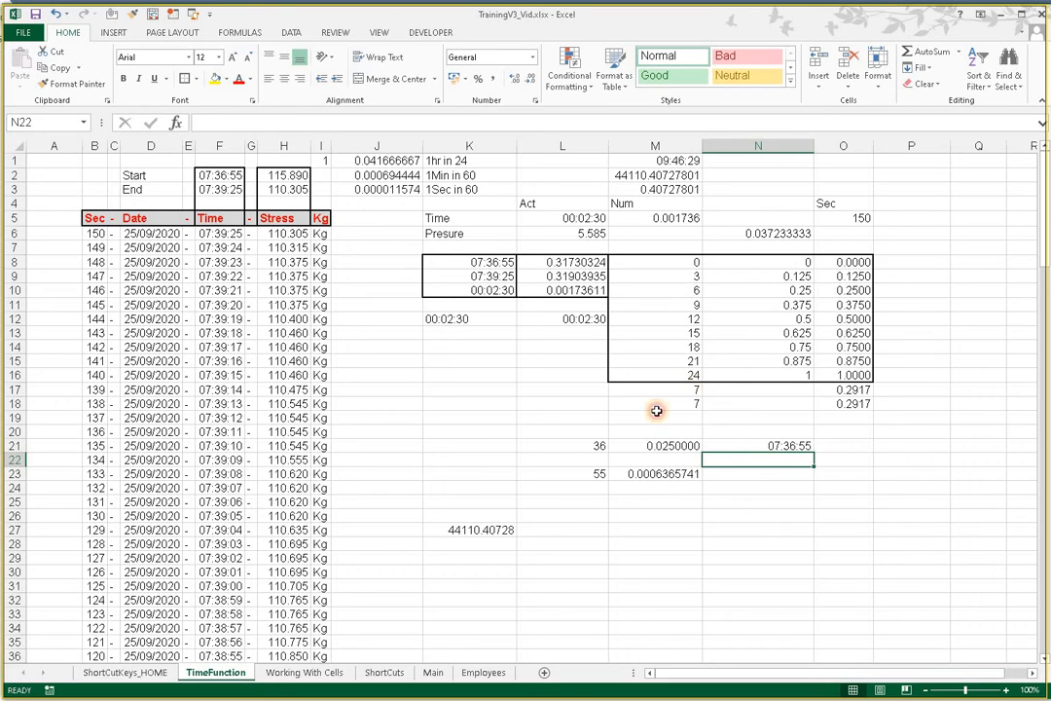
left_click(584, 448)
left_click(585, 474)
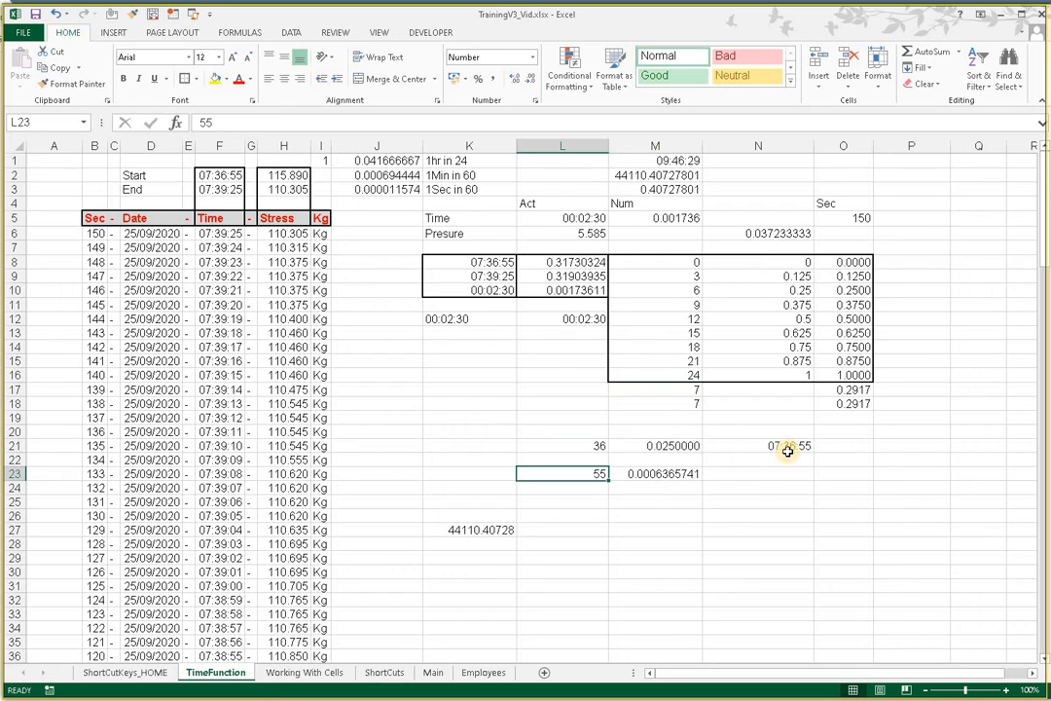
Format the rebuilt time in cell N21 as a Number with six decimal places.
left_click(789, 448)
key("ctrl+1")
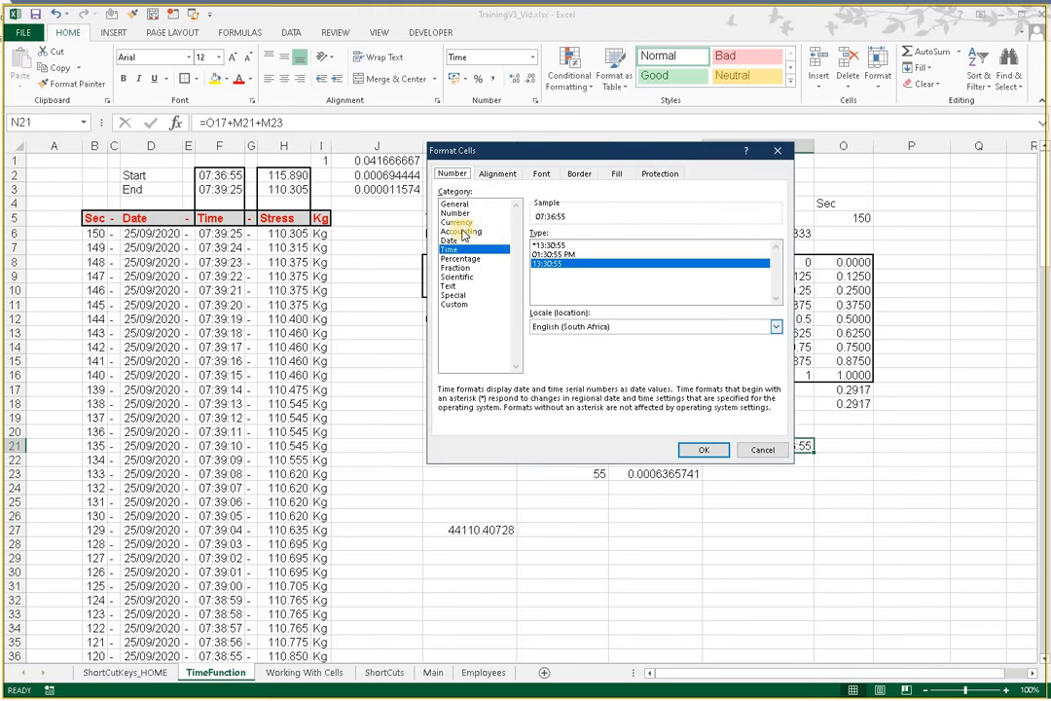
left_click(455, 214)
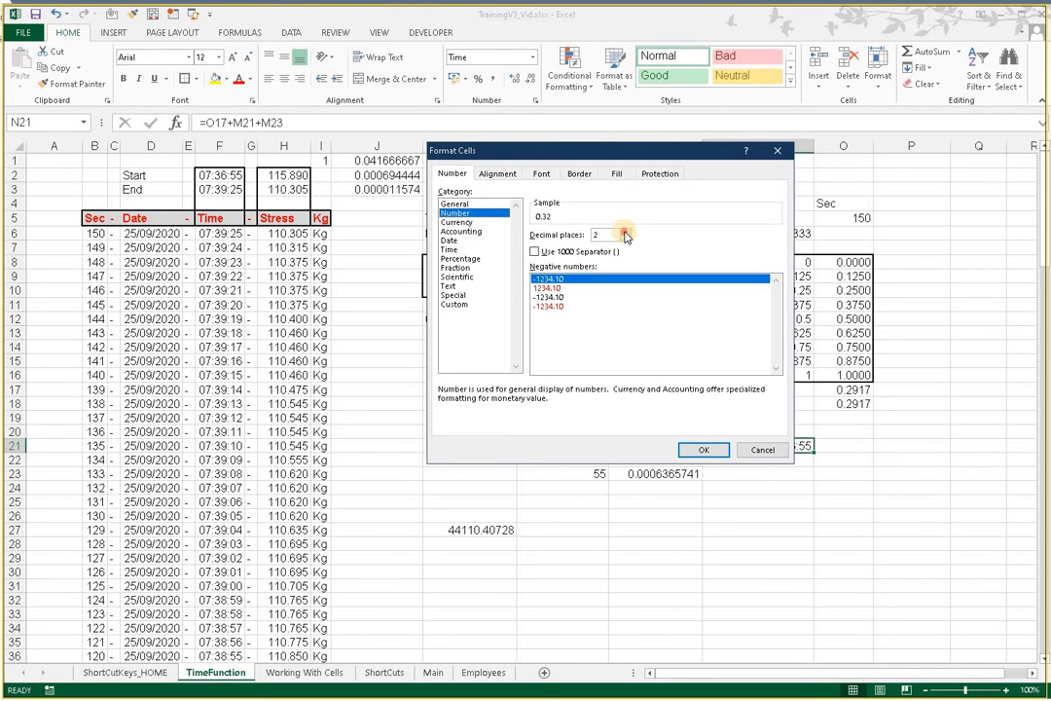
left_click(626, 232)
left_click(626, 231)
left_click(626, 232)
left_click(626, 231)
left_click(719, 448)
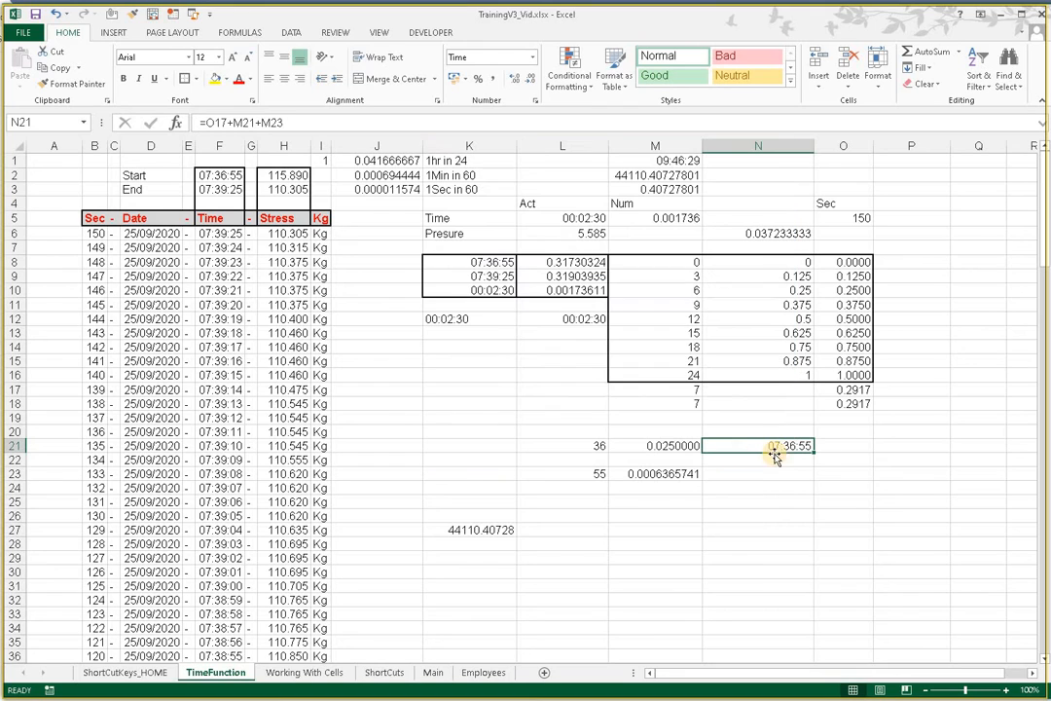
Compare N21 with the decimal start time in L8, and review the elapsed time in L5 and its decimal in M5.
left_click(787, 455)
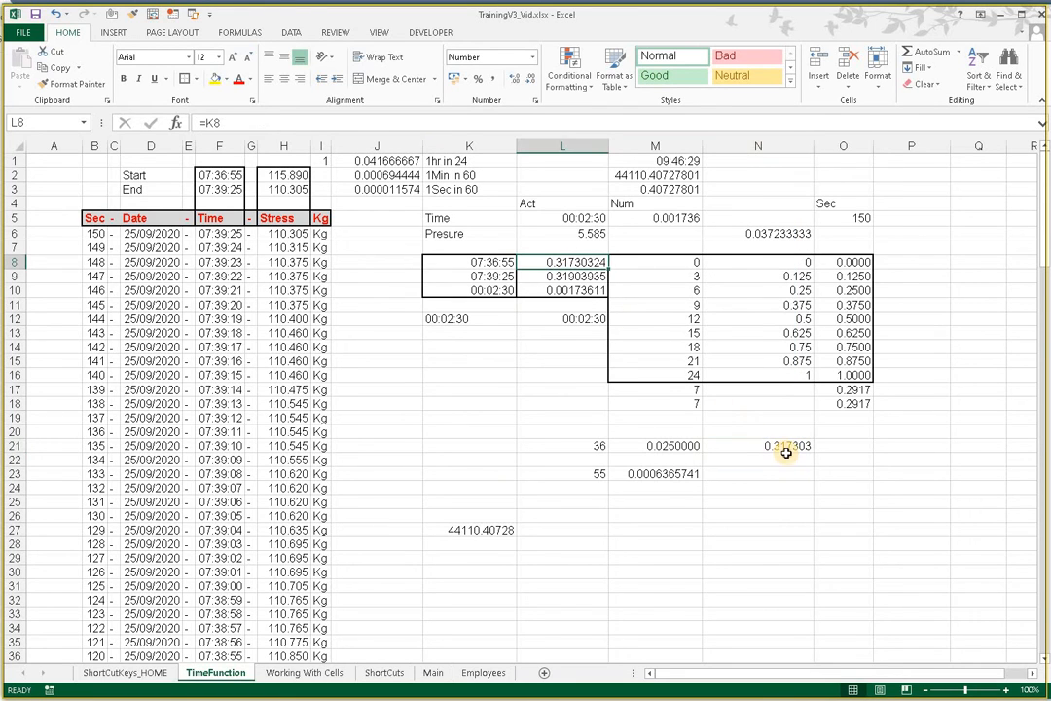
left_click(576, 260)
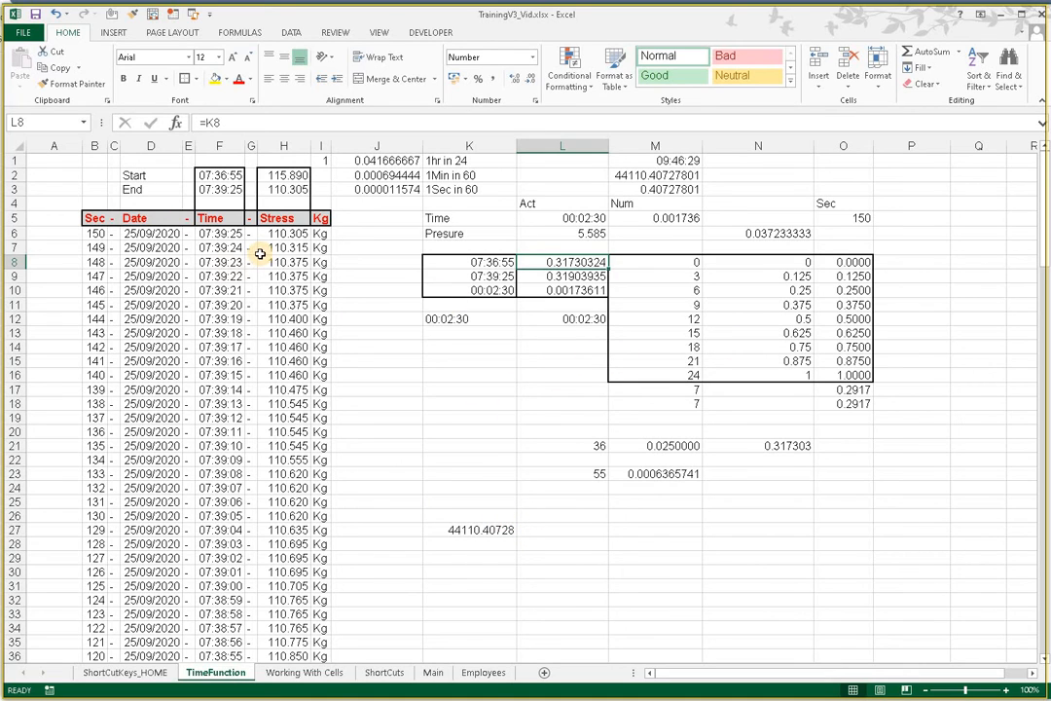
left_click(587, 219)
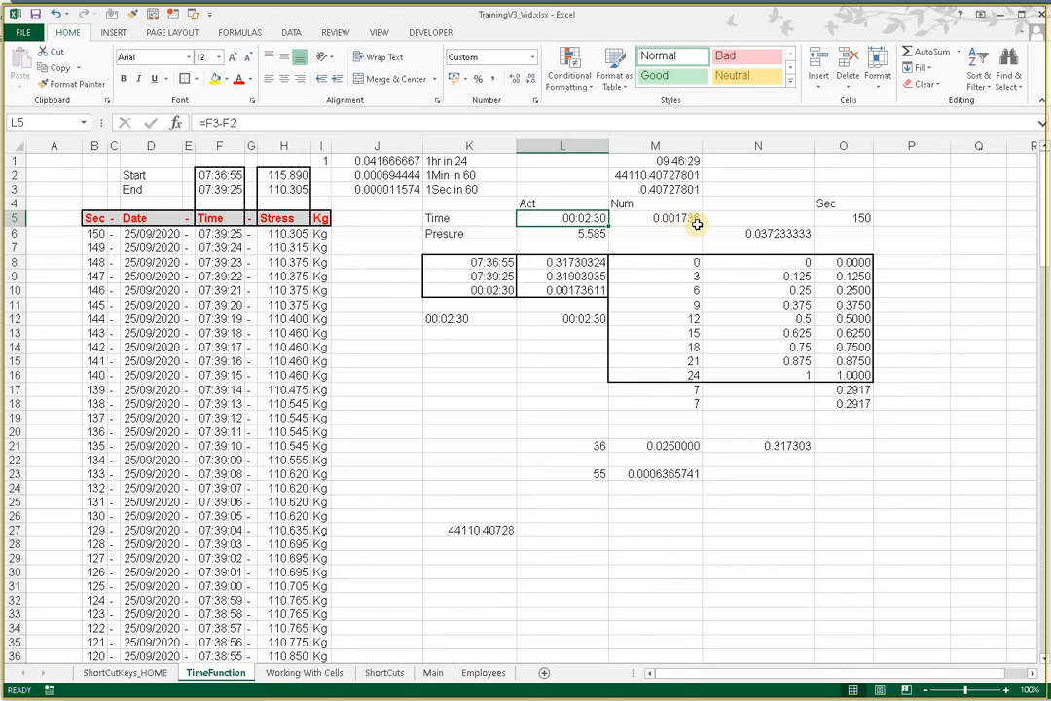
key("Right")
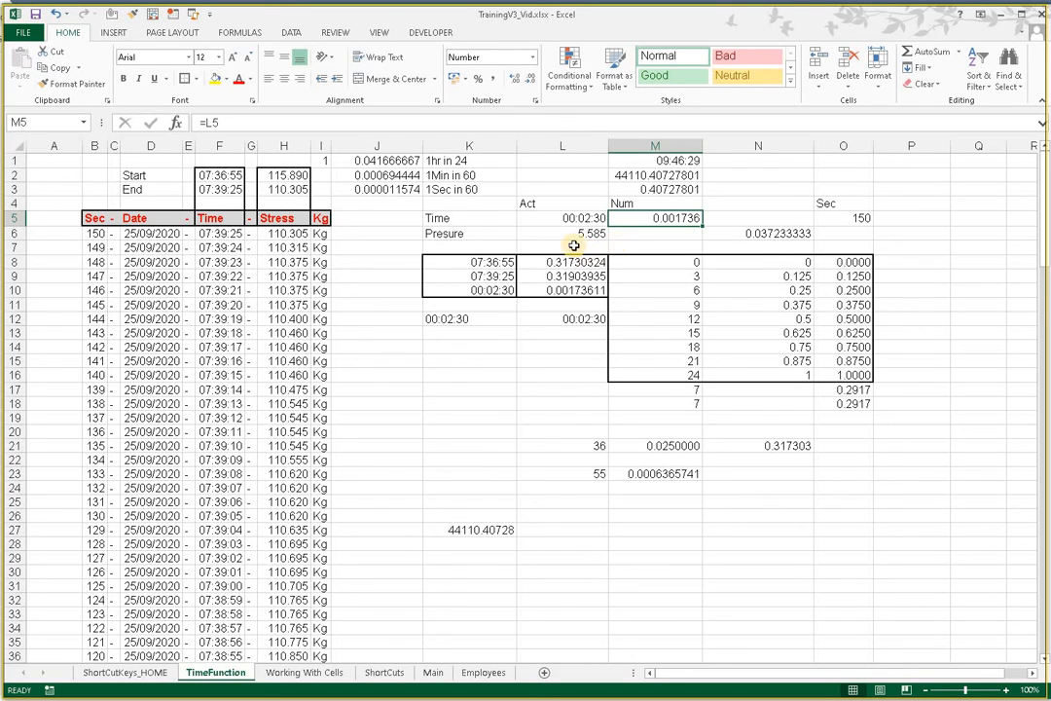
Enter a duration of 0 hours in M17, 2 minutes in L21 and 30 seconds in L23.
left_click(694, 387)
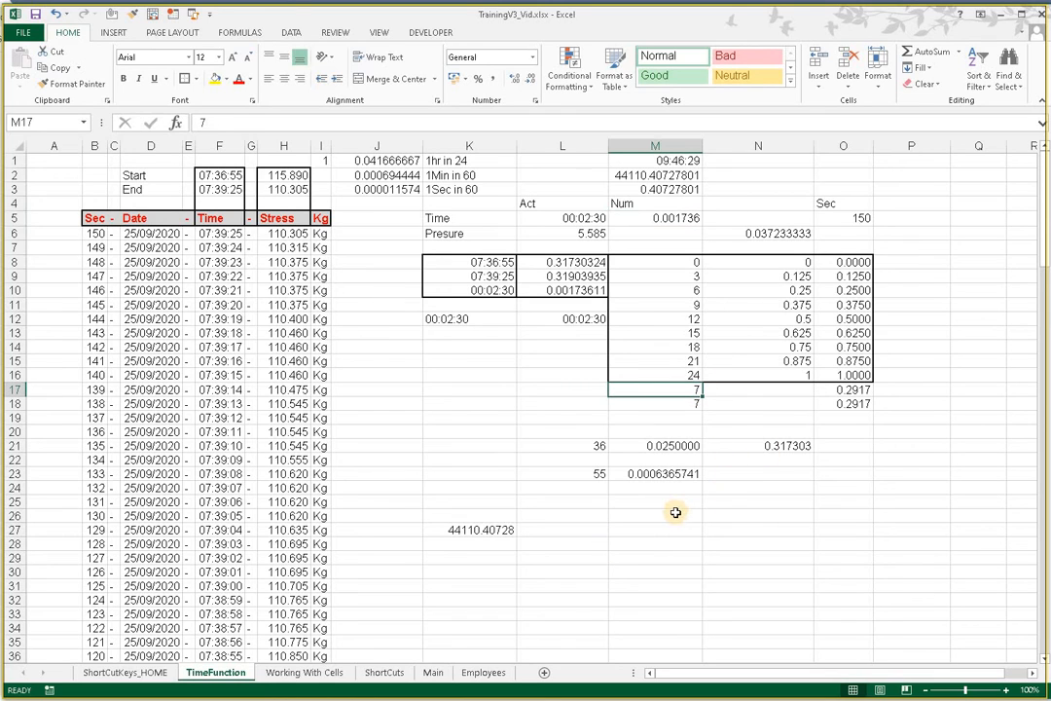
type("0")
key("Return")
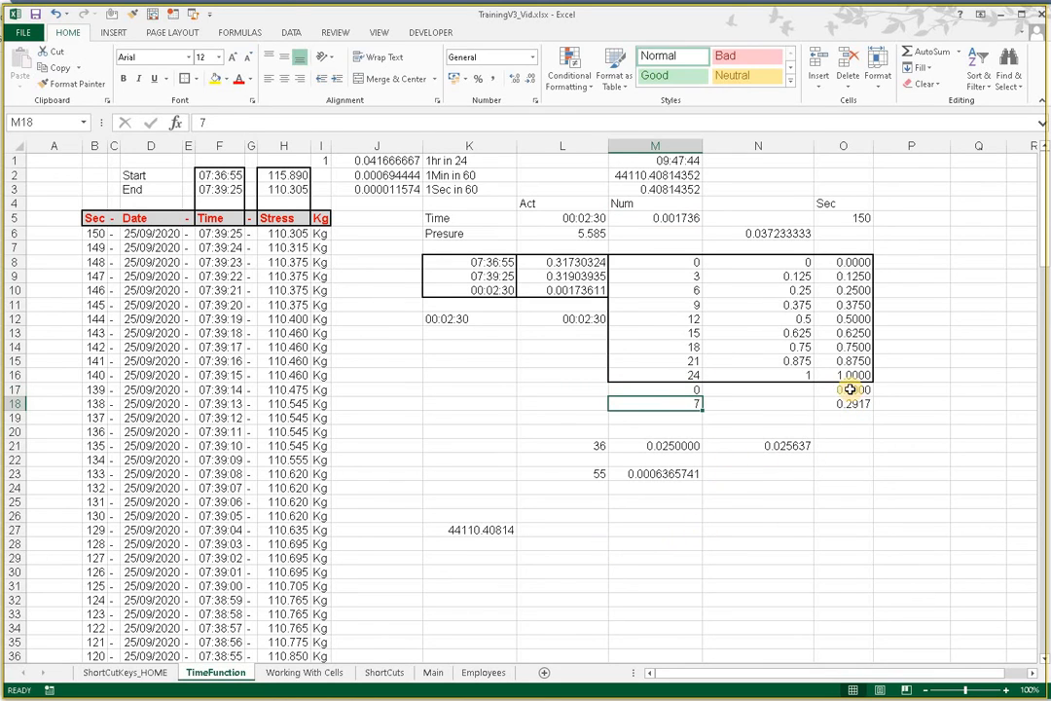
left_click(592, 446)
type("2")
key("Return")
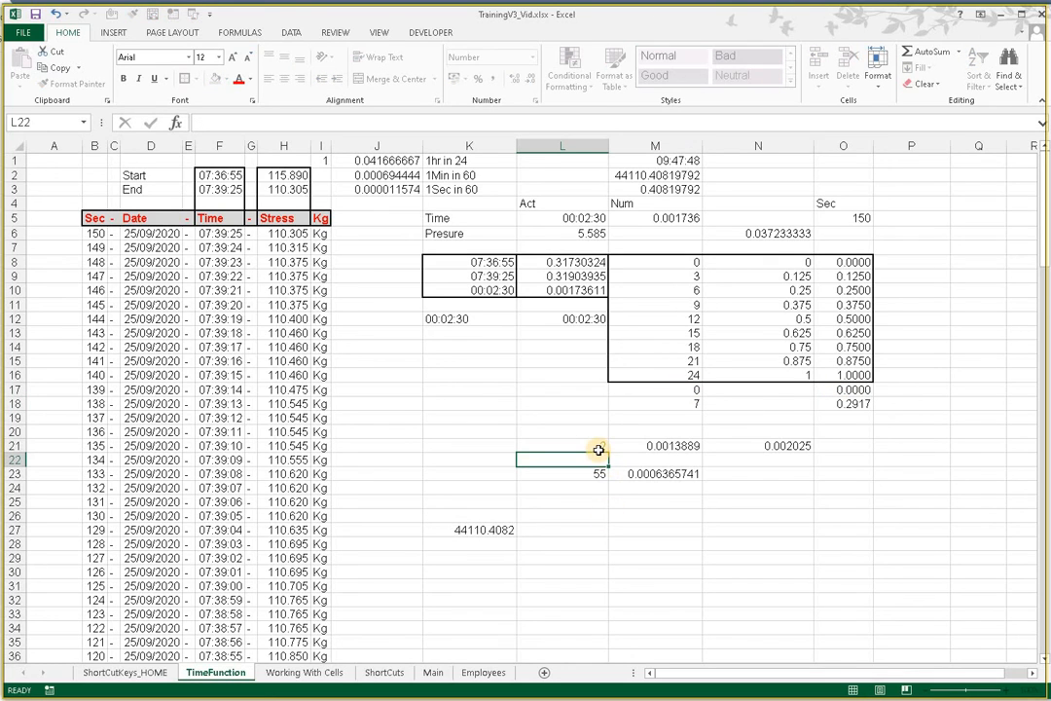
left_click(598, 477)
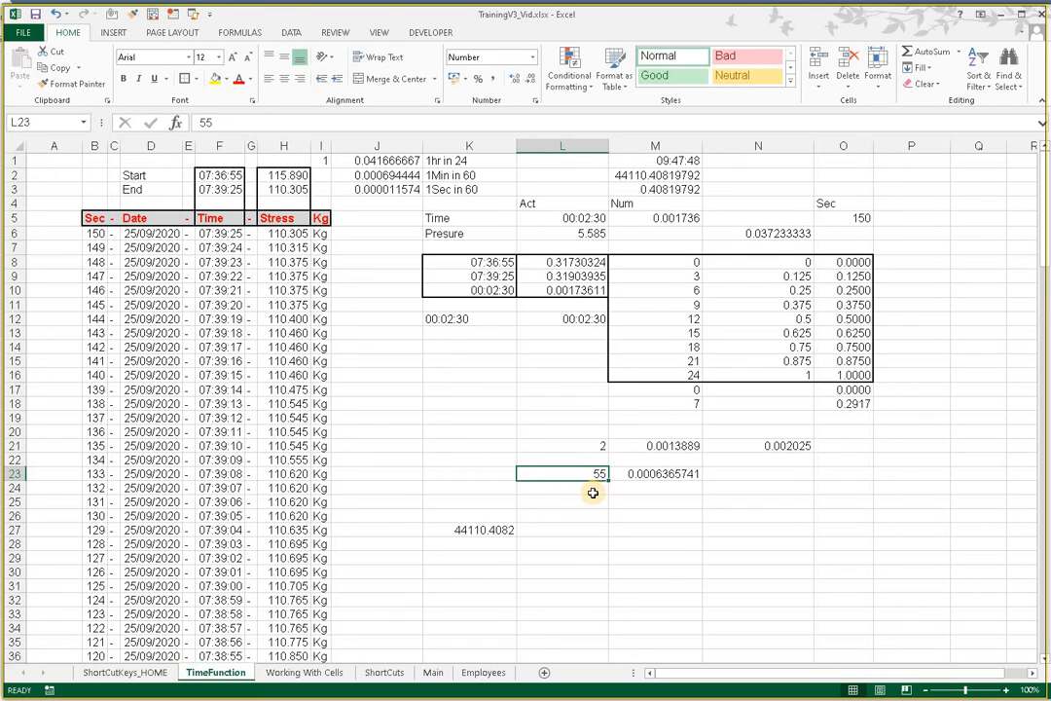
type("30")
key("Return")
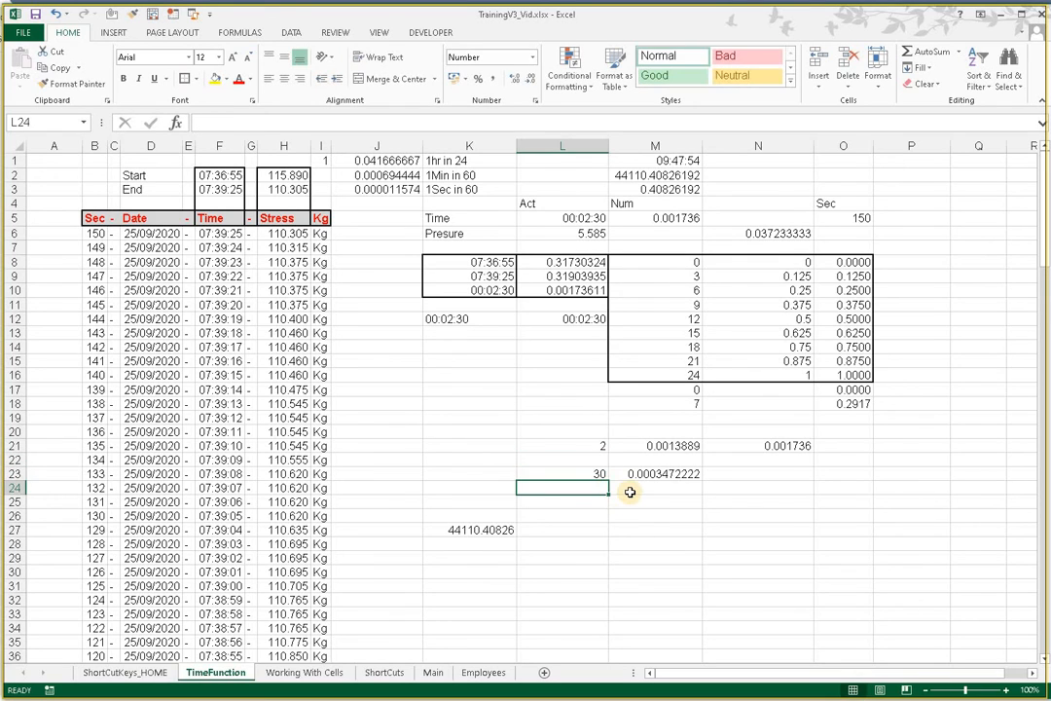
Compare the rebuilt duration in N21 with the decimal elapsed time in M5, and review the one-second fraction in J3.
left_click(779, 446)
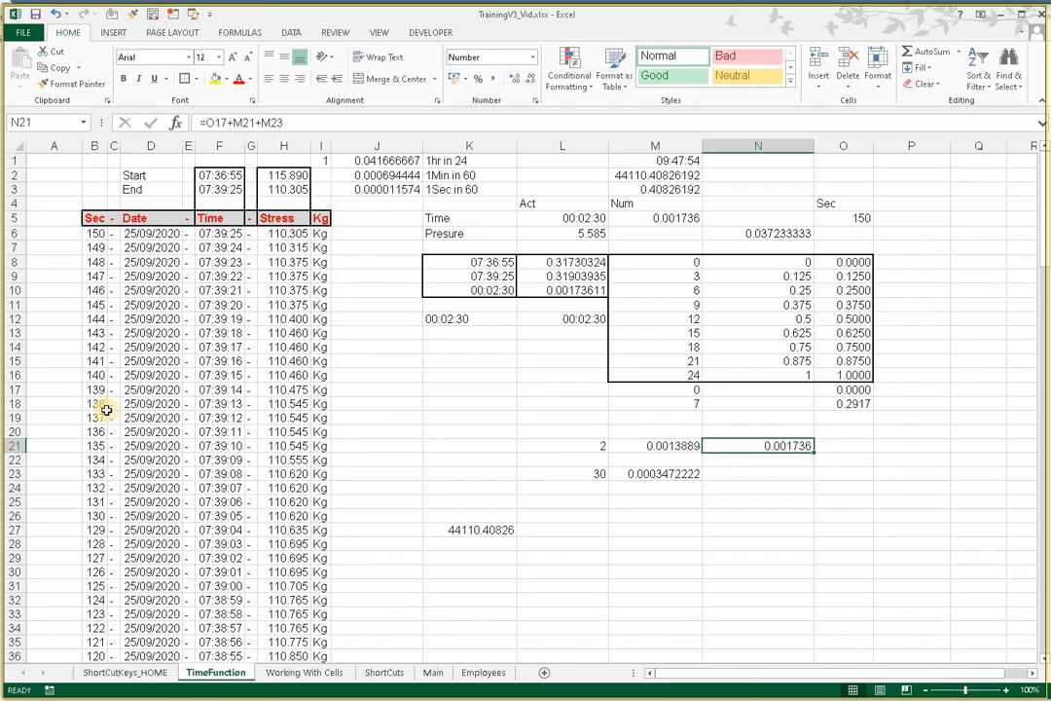
left_click(651, 223)
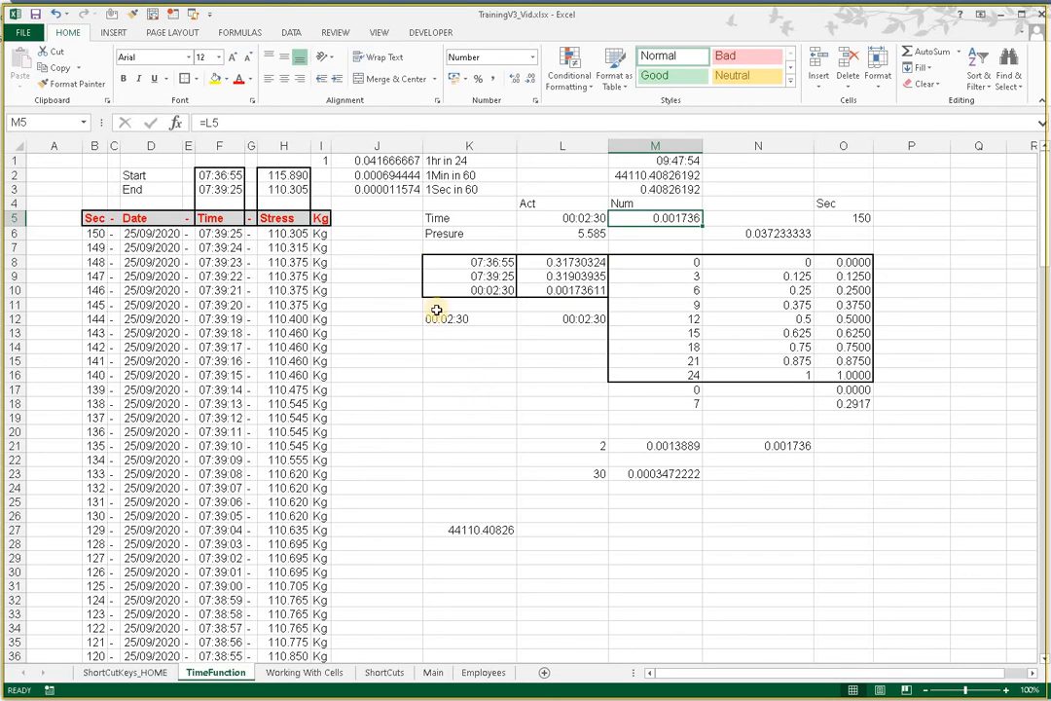
left_click(378, 189)
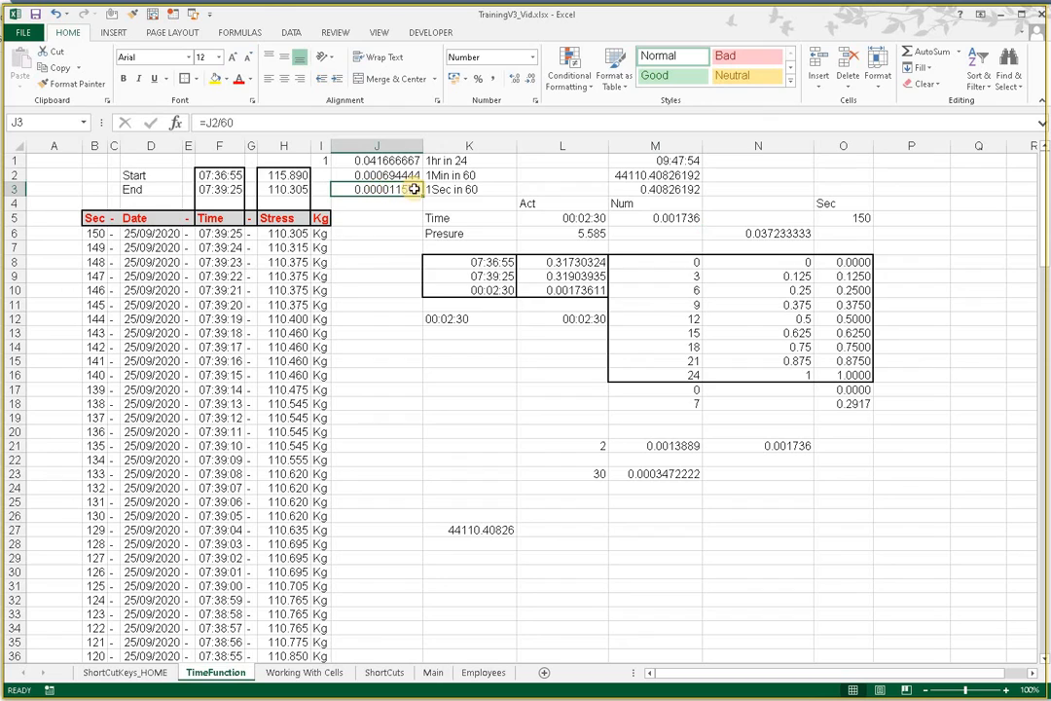
Calculate the elapsed seconds in cell K19 with the formula =M5/J3, and select the result.
left_click(486, 419)
type("=")
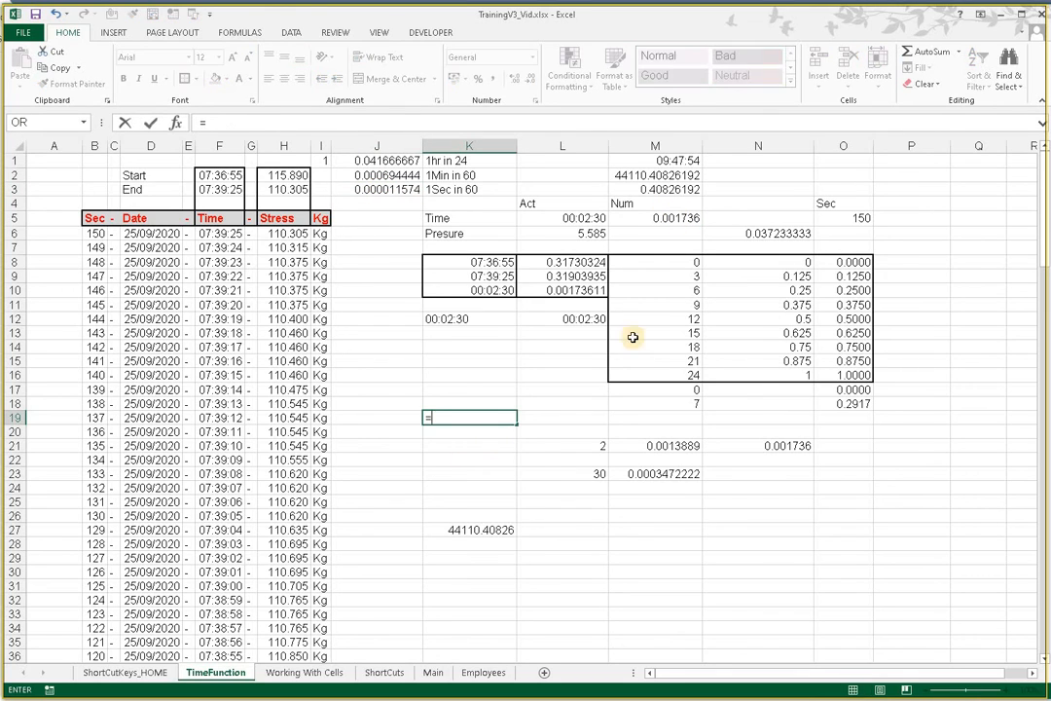
left_click(675, 219)
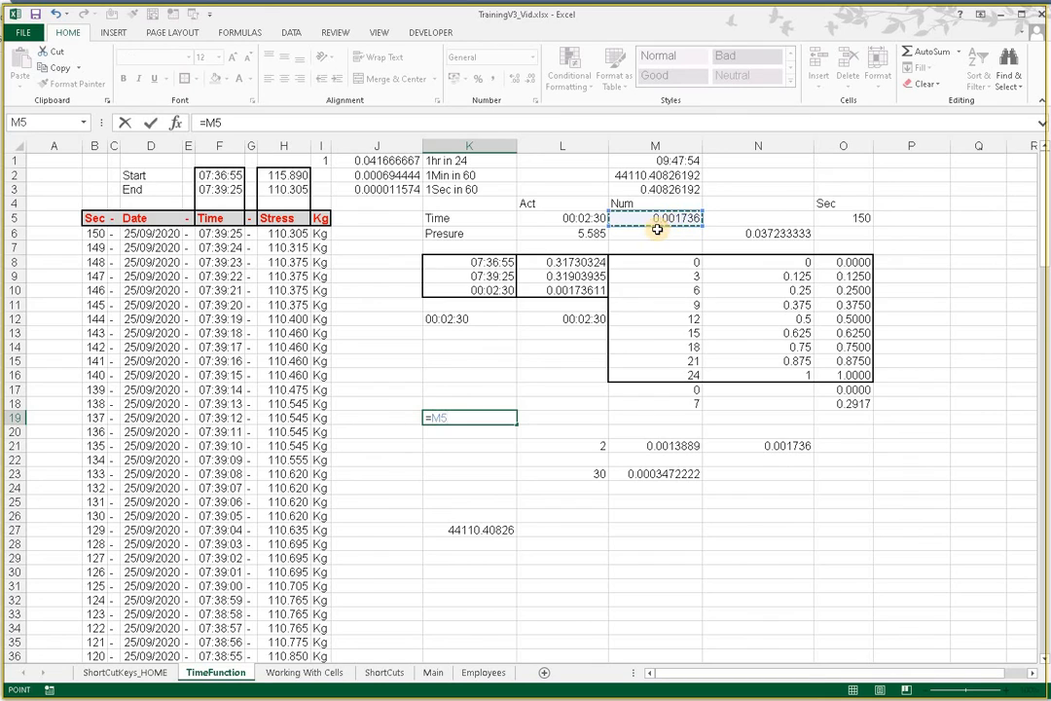
type("/")
left_click(375, 189)
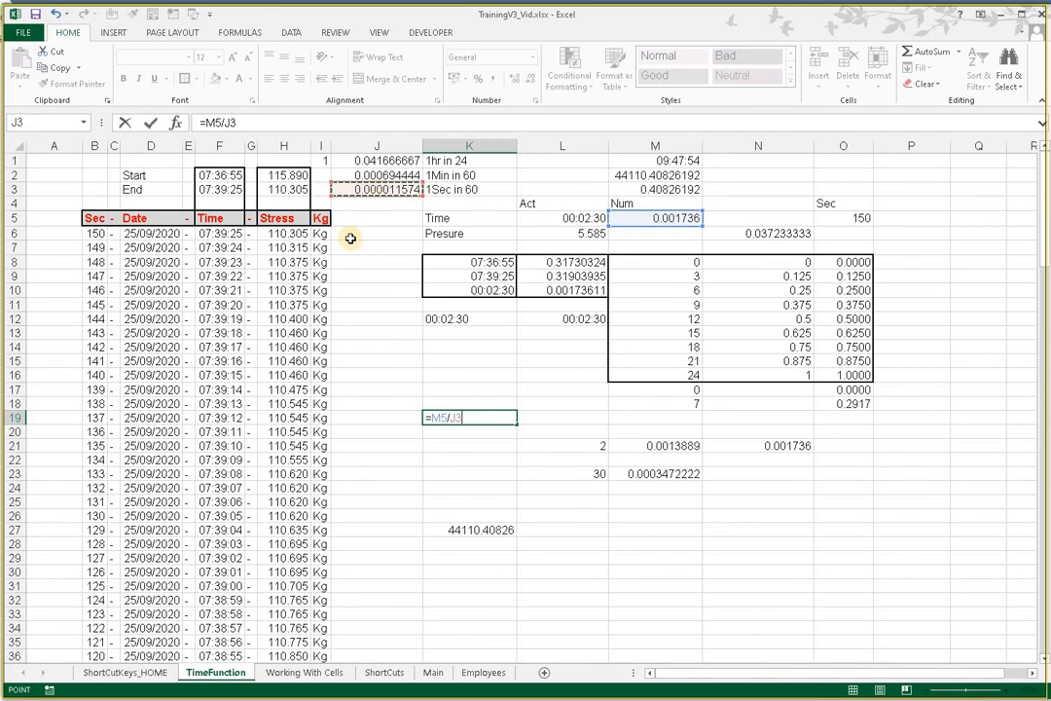
key("Return")
left_click(507, 417)
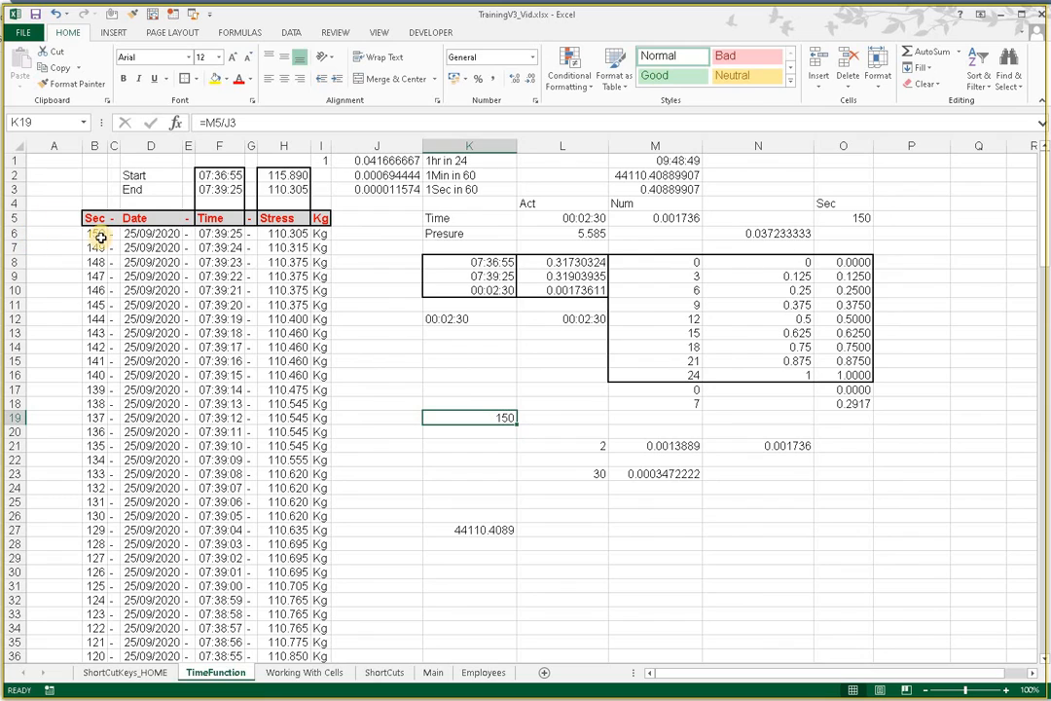